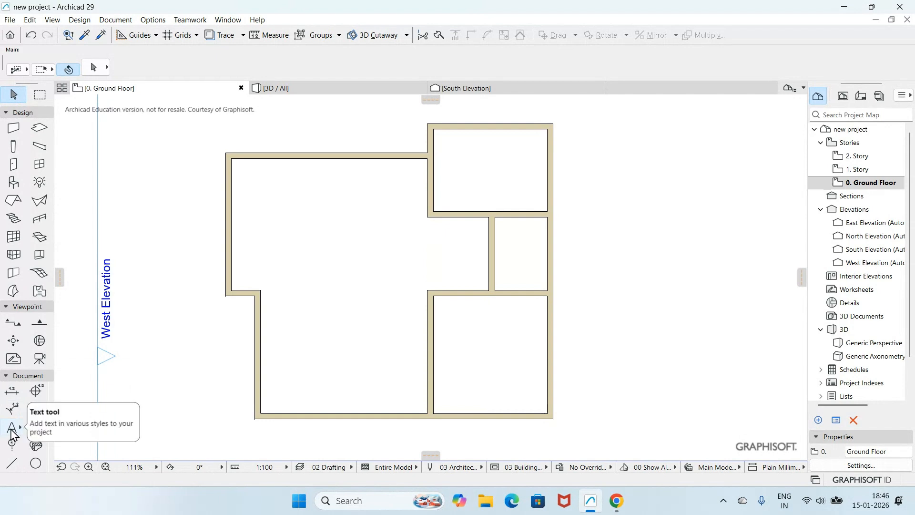
# - Set the default font of the Text tool to Times New Roman
pyautogui.click(12, 429)
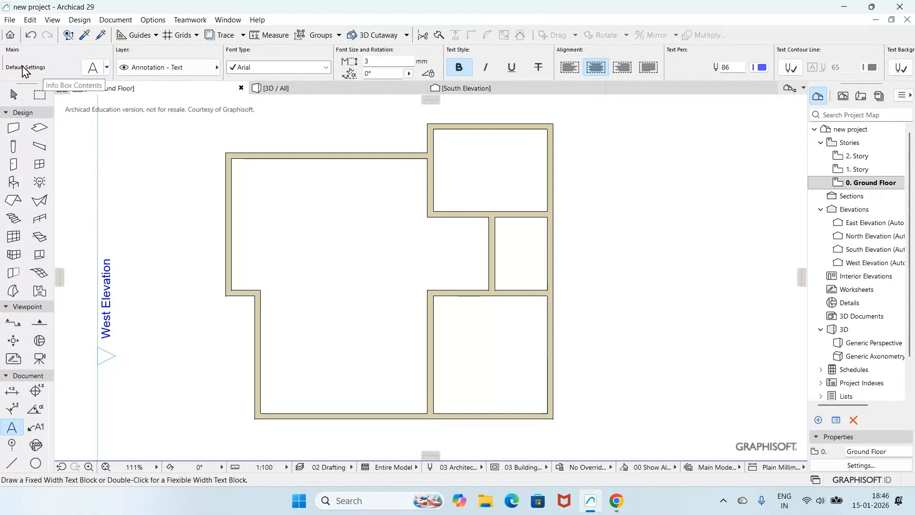
pyautogui.click(93, 71)
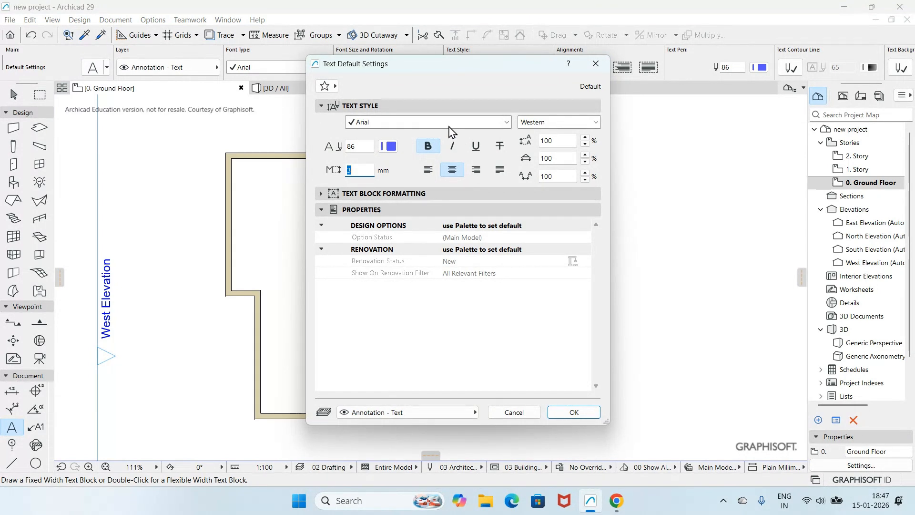
pyautogui.click(507, 123)
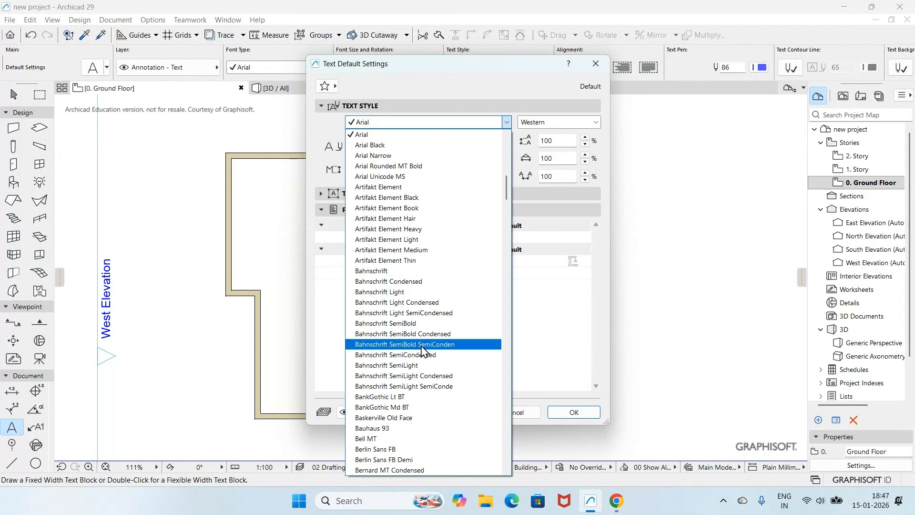
pyautogui.press('t')
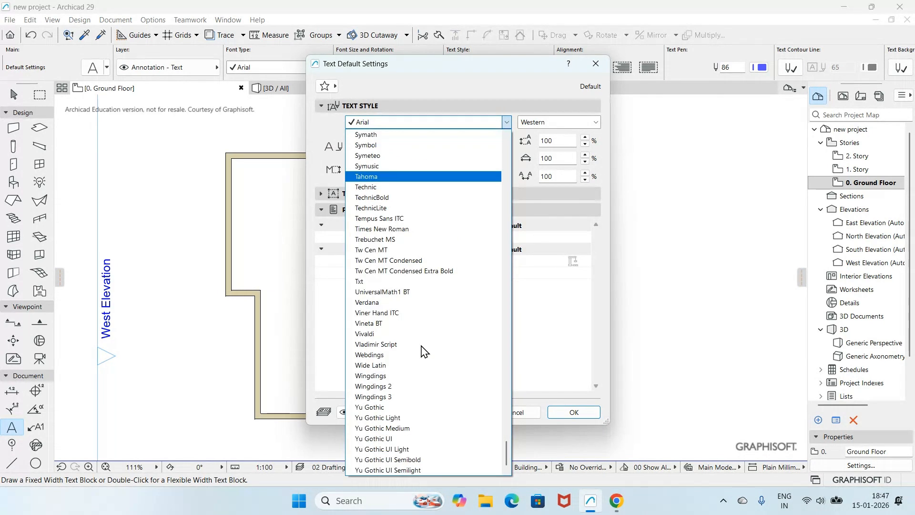
pyautogui.click(391, 229)
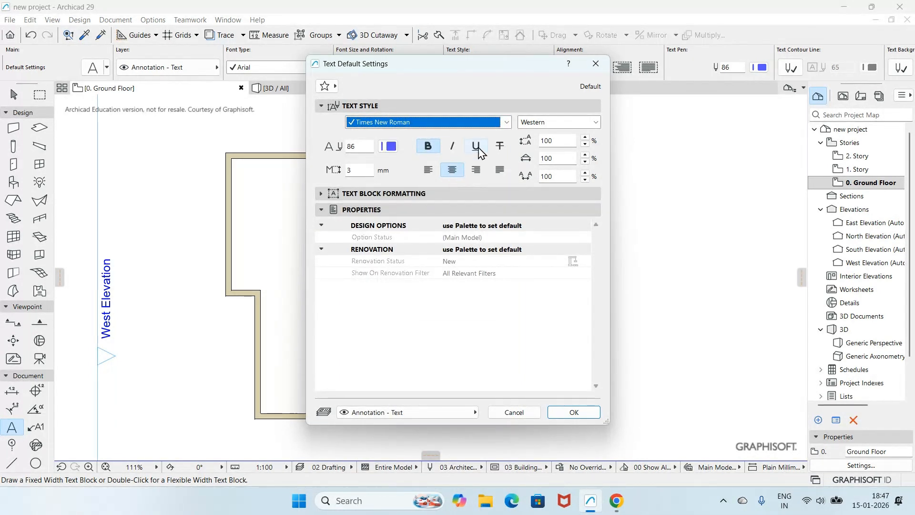
# - Try a default text height of 2.5 mm and put it back to 3 mm
pyautogui.click(361, 168)
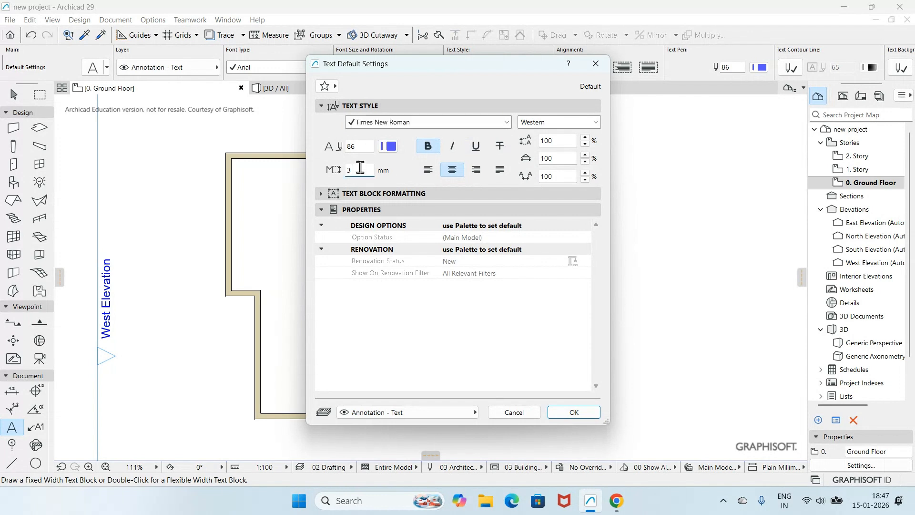
pyautogui.press('BackSpace')
pyautogui.write('2.5')
pyautogui.press('BackSpace')
pyautogui.press('BackSpace')
pyautogui.press('BackSpace')
pyautogui.write('3')
# - Try left, right and justified alignment for the default text and return to centre alignment
pyautogui.click(428, 170)
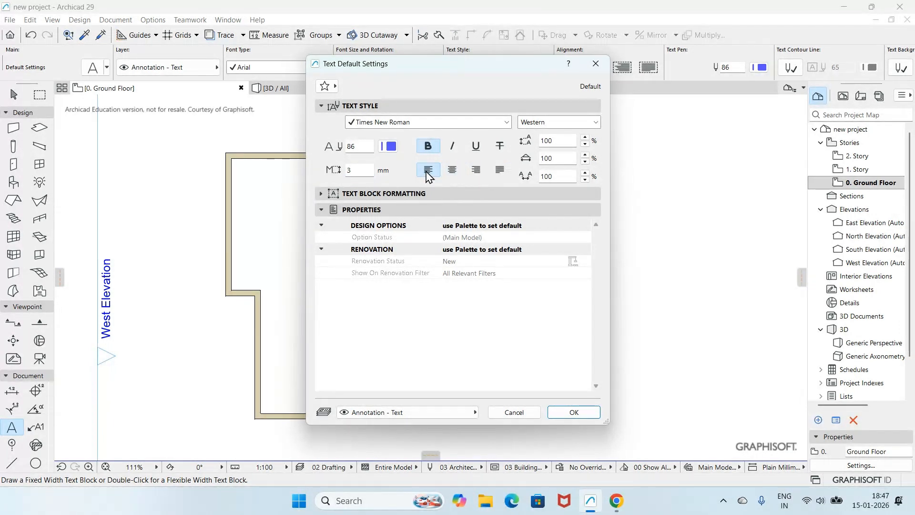
pyautogui.click(452, 172)
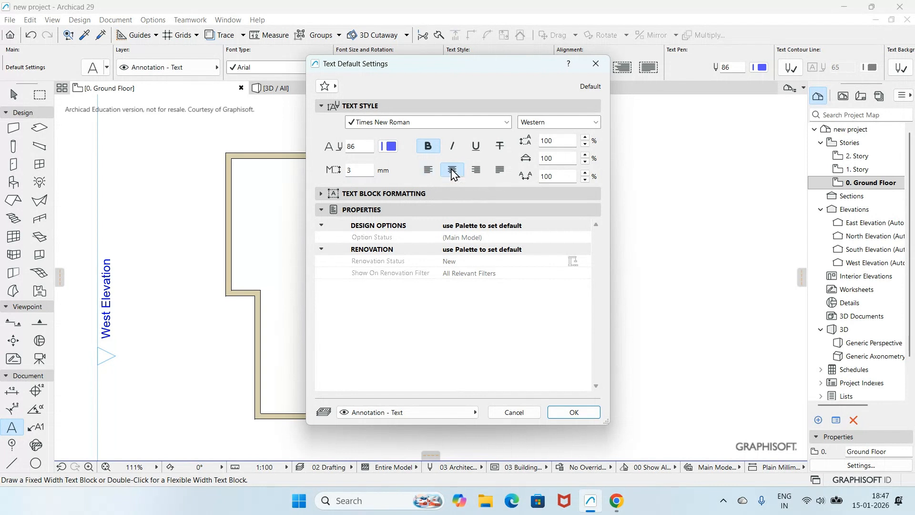
pyautogui.click(477, 171)
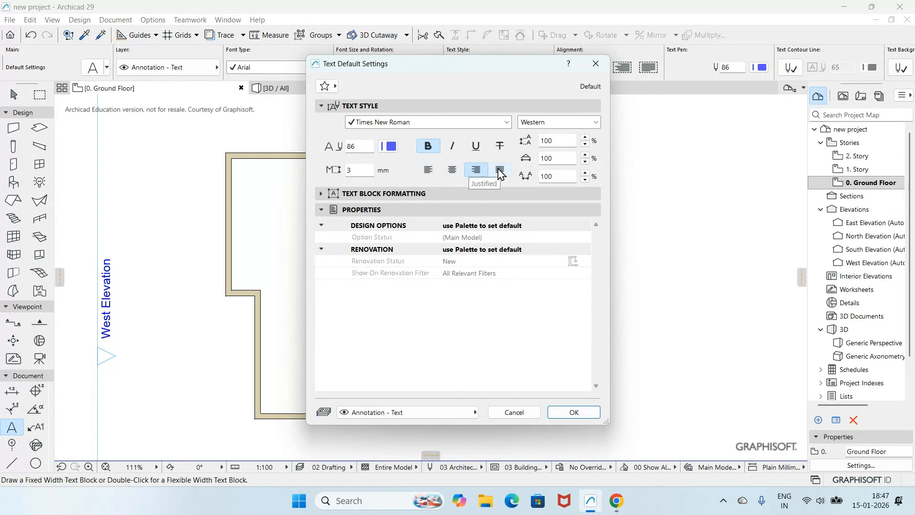
pyautogui.click(499, 171)
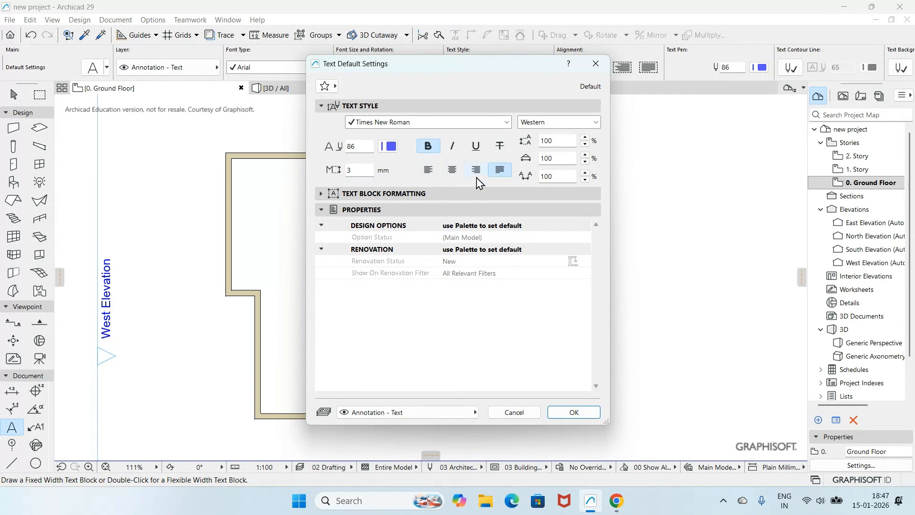
pyautogui.click(452, 170)
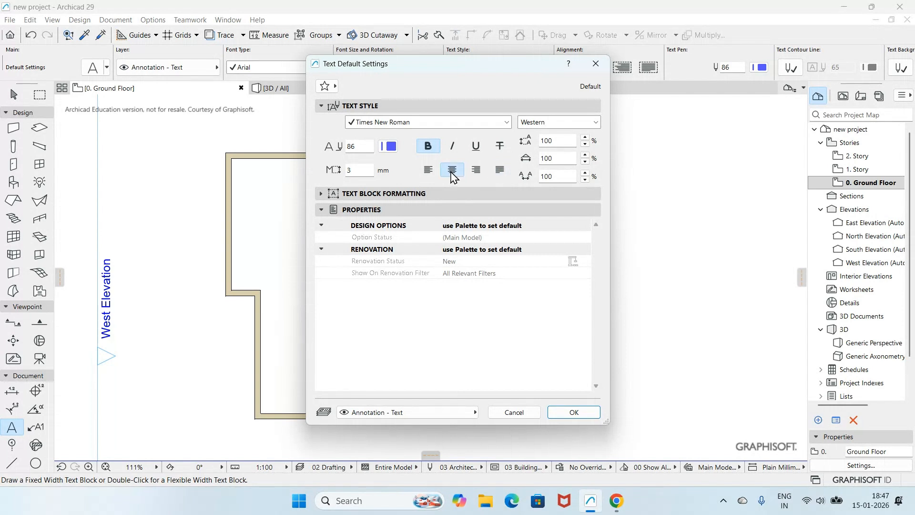
# - Set the default text height to 2 mm, review the text block formatting and properties, and accept the text settings
pyautogui.doubleClick(353, 170)
pyautogui.write('2')
pyautogui.click(320, 193)
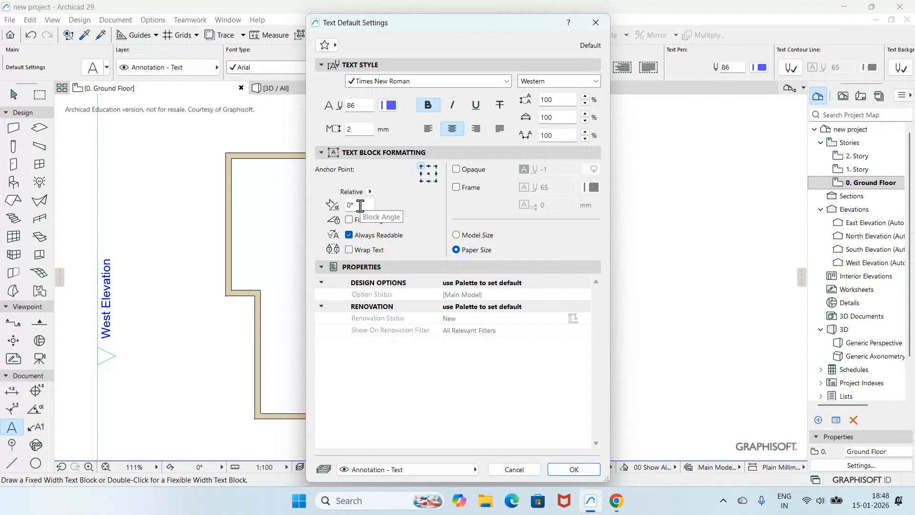
pyautogui.click(320, 155)
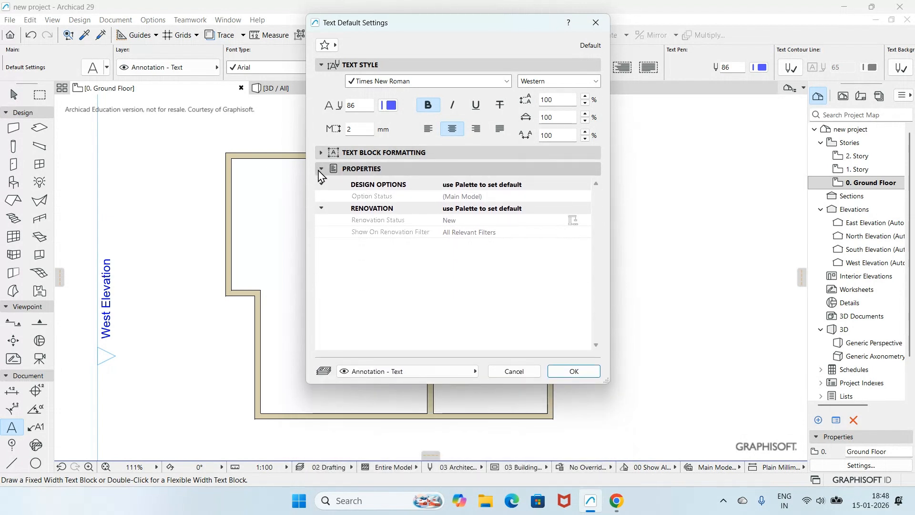
pyautogui.click(320, 169)
pyautogui.click(321, 170)
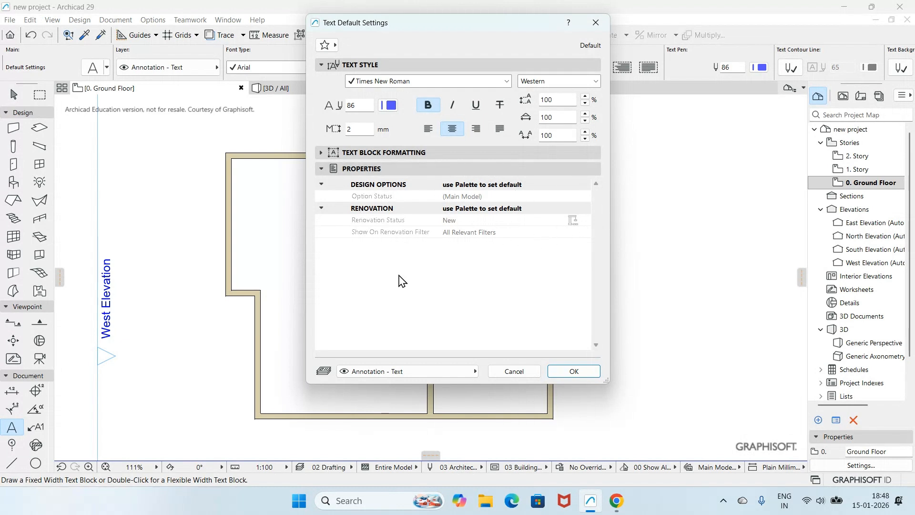
pyautogui.click(573, 372)
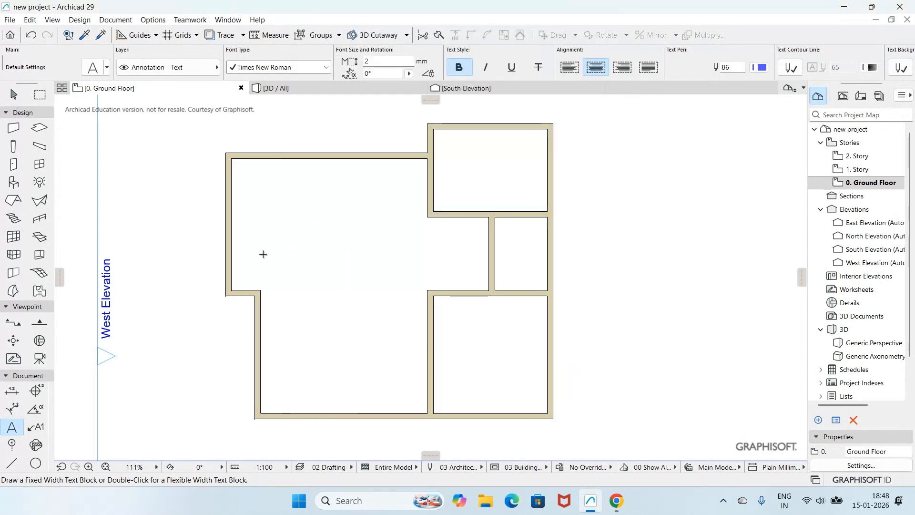
# - Place a text block reading KITCHEN in the upper part of the large room on the plan's west side
pyautogui.click(270, 190)
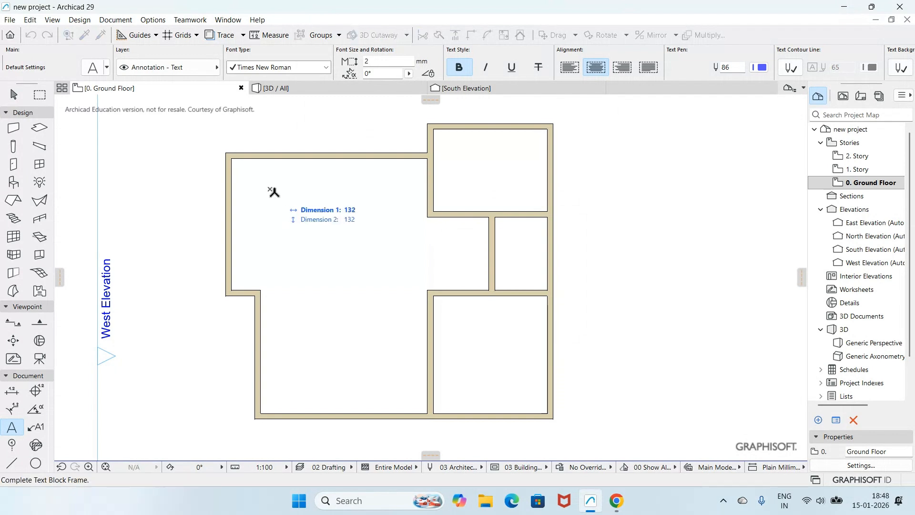
pyautogui.click(368, 205)
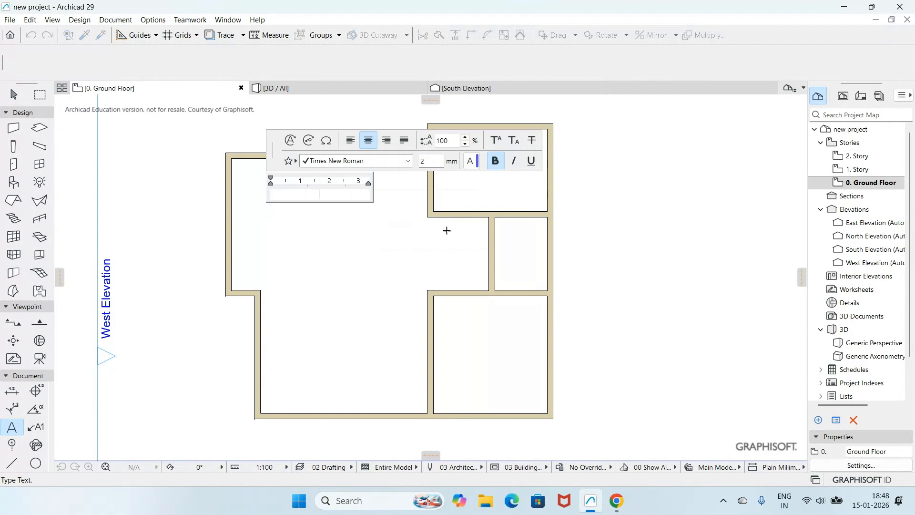
pyautogui.write('KITCHEN')
pyautogui.click(365, 261)
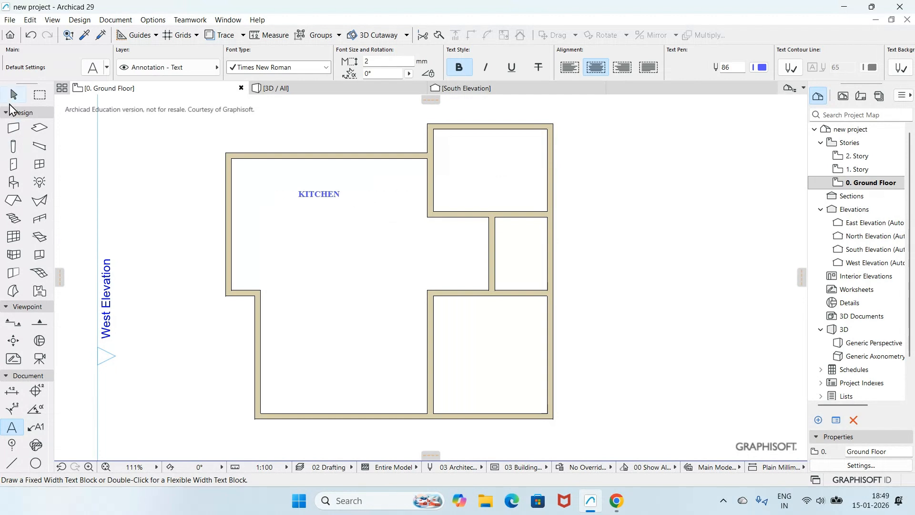
# - Set the font size of the KITCHEN label to 3 mm
pyautogui.click(14, 96)
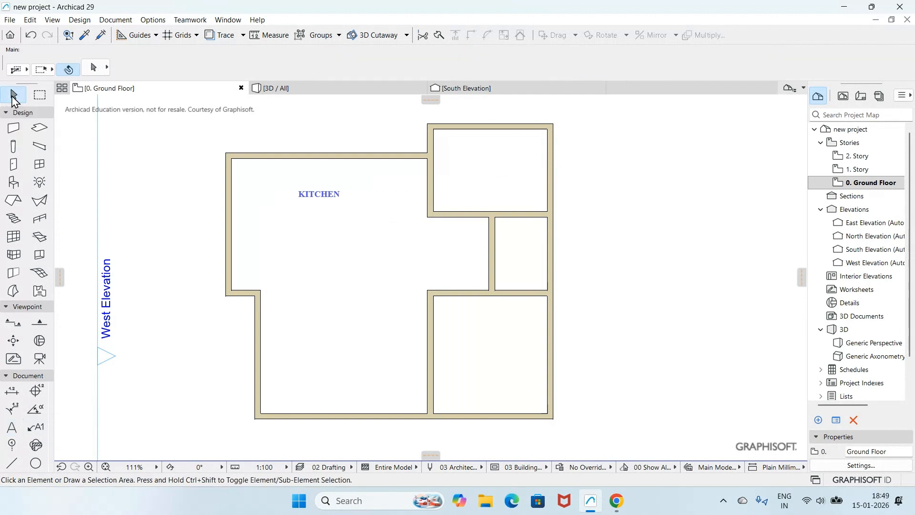
pyautogui.click(315, 199)
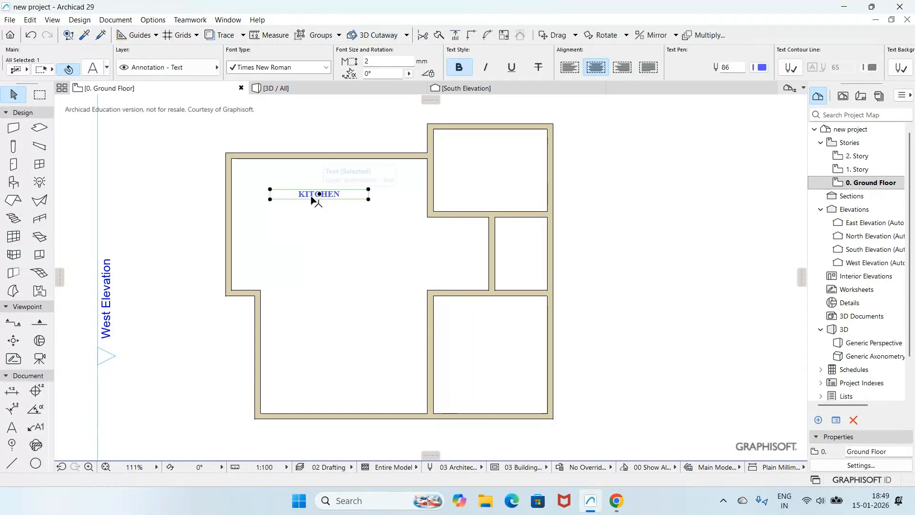
pyautogui.click(315, 198)
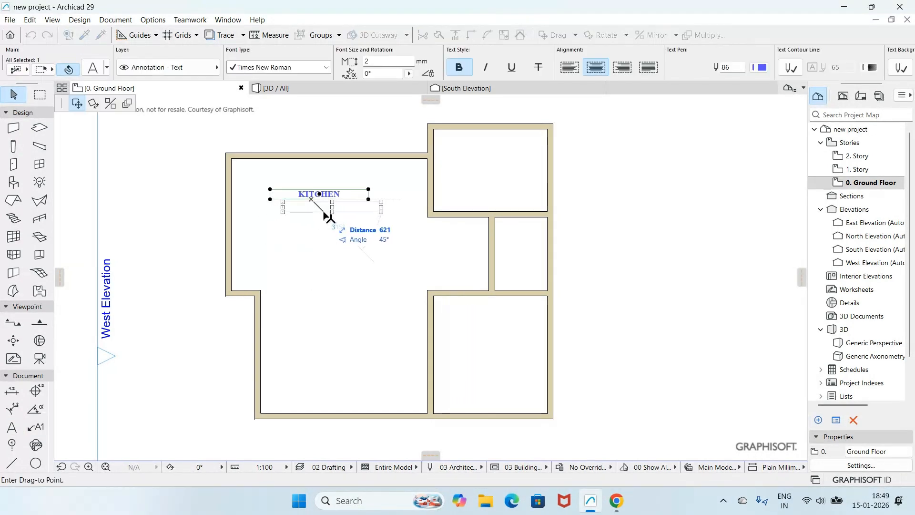
pyautogui.press('Escape')
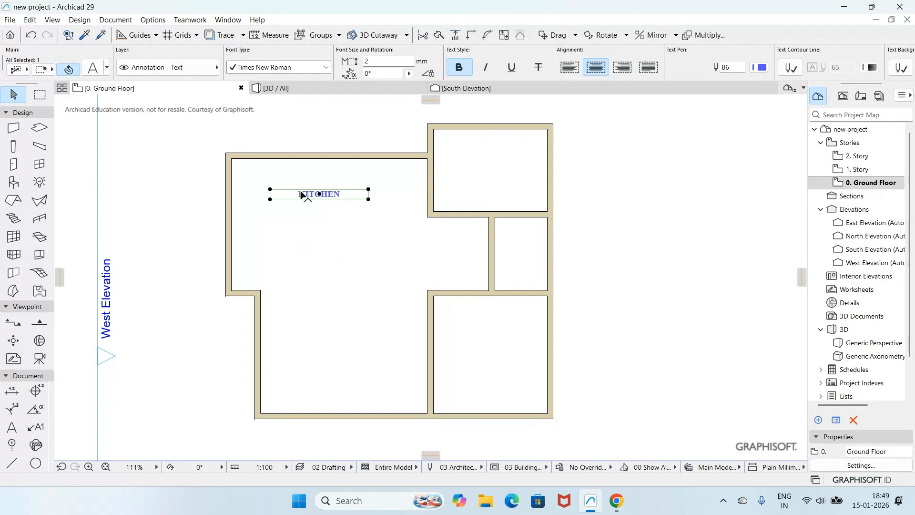
pyautogui.click(377, 61)
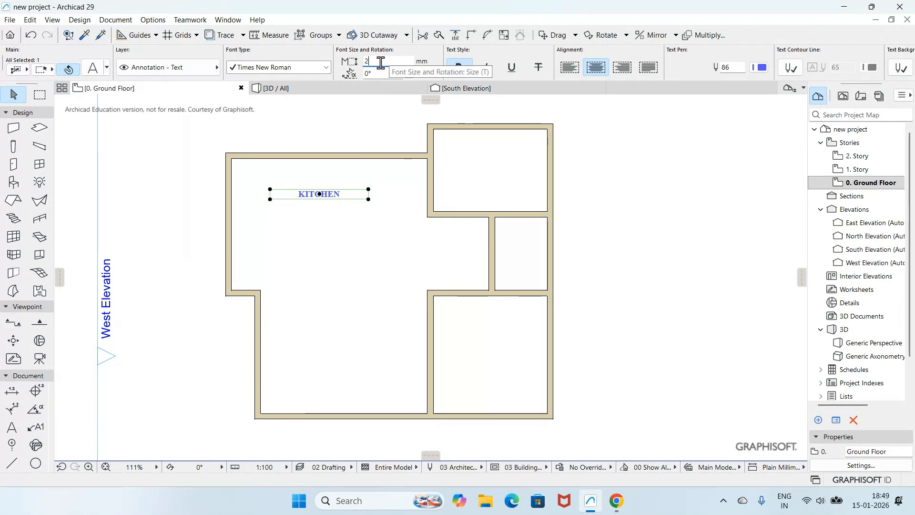
pyautogui.write('3')
pyautogui.press('Return')
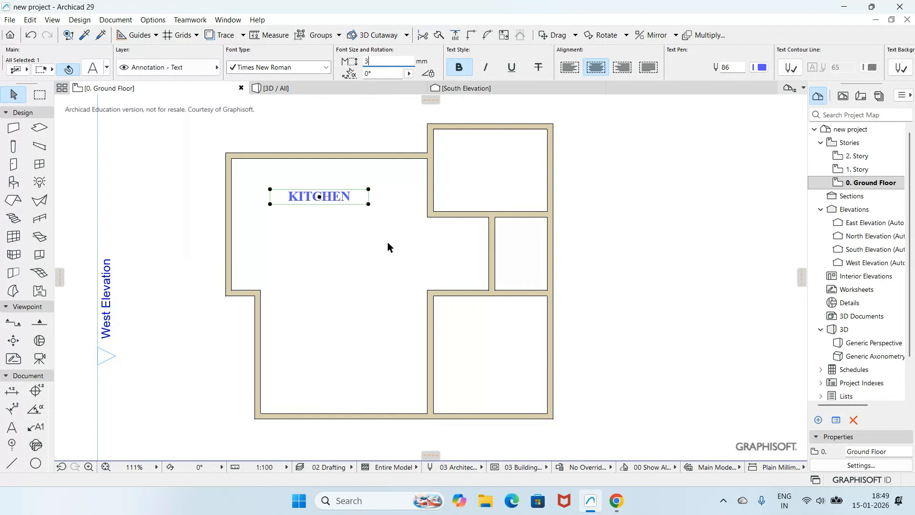
# - Change the text pen of the KITCHEN label to red pen 20 and deselect the label
pyautogui.click(761, 67)
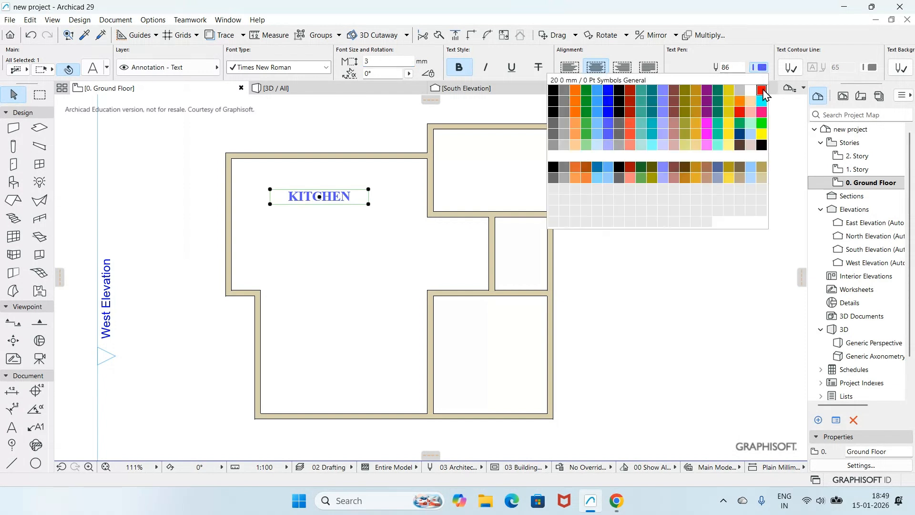
pyautogui.click(762, 90)
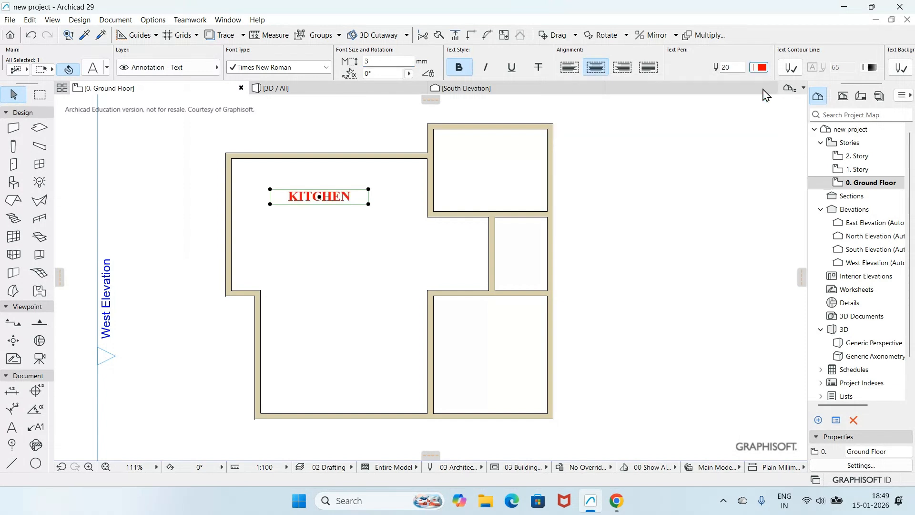
pyautogui.press('Escape')
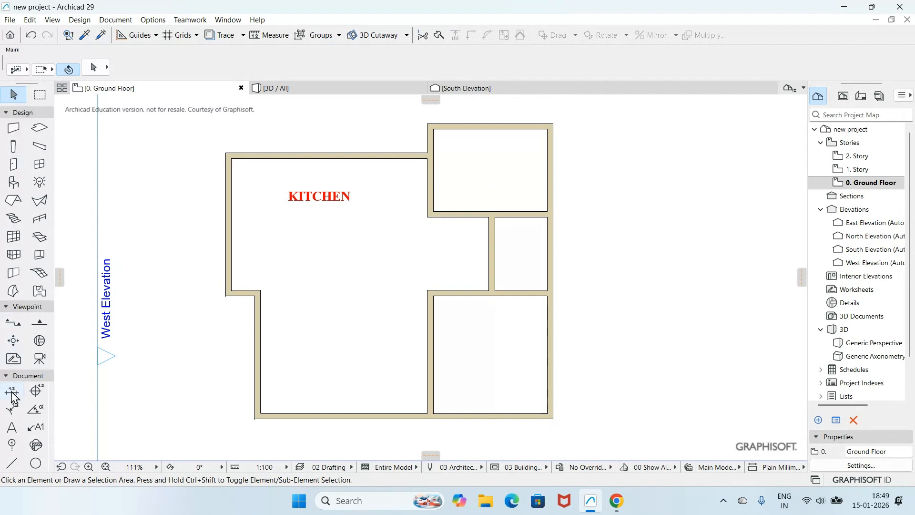
# - Place a text block reading BED ROOM in the upper room on the plan's east side
pyautogui.click(12, 427)
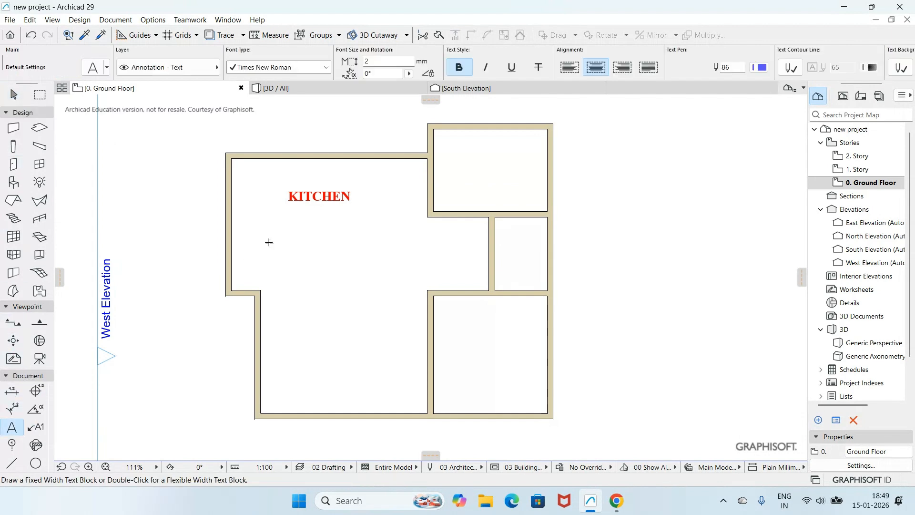
pyautogui.click(454, 154)
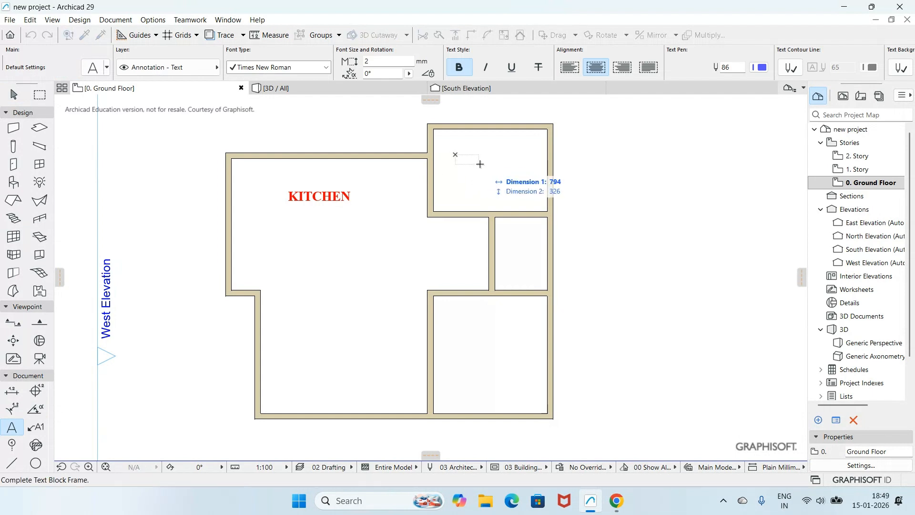
pyautogui.click(523, 171)
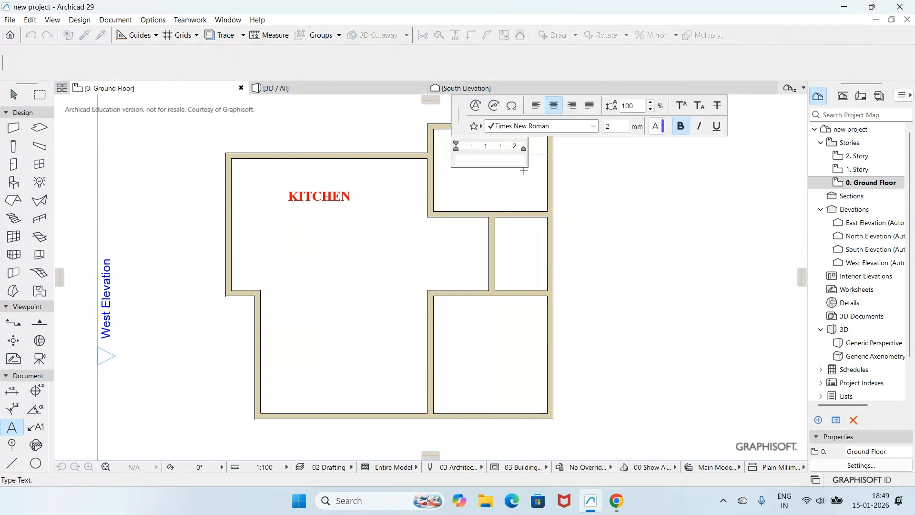
pyautogui.write('BED ROOM')
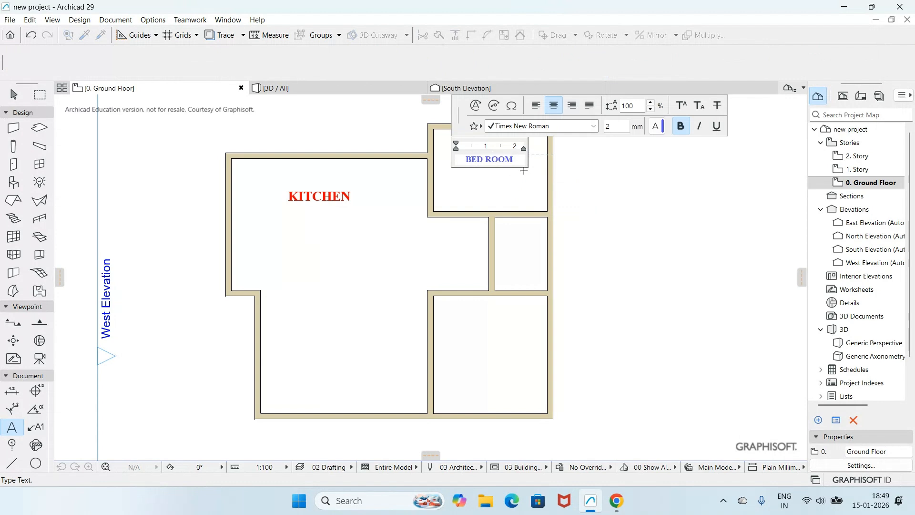
pyautogui.click(613, 214)
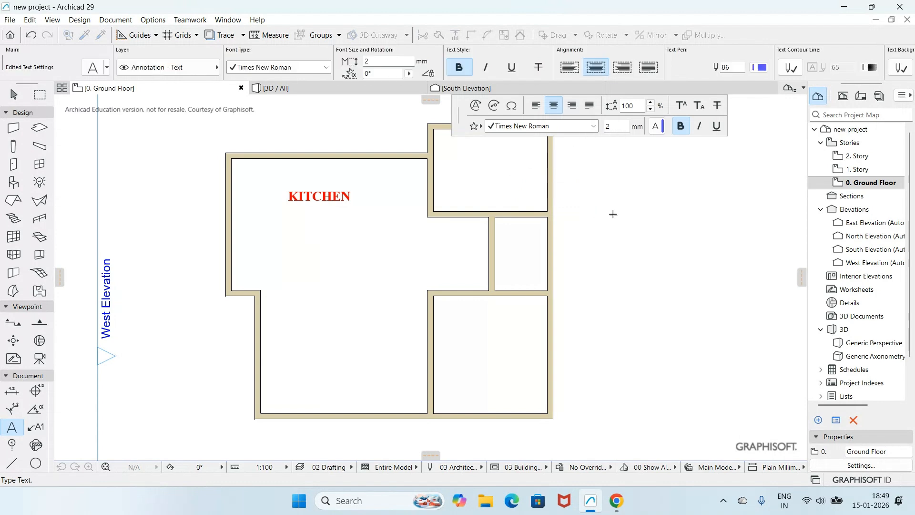
# - Set the font size of the BED ROOM label to 3 mm
pyautogui.click(14, 94)
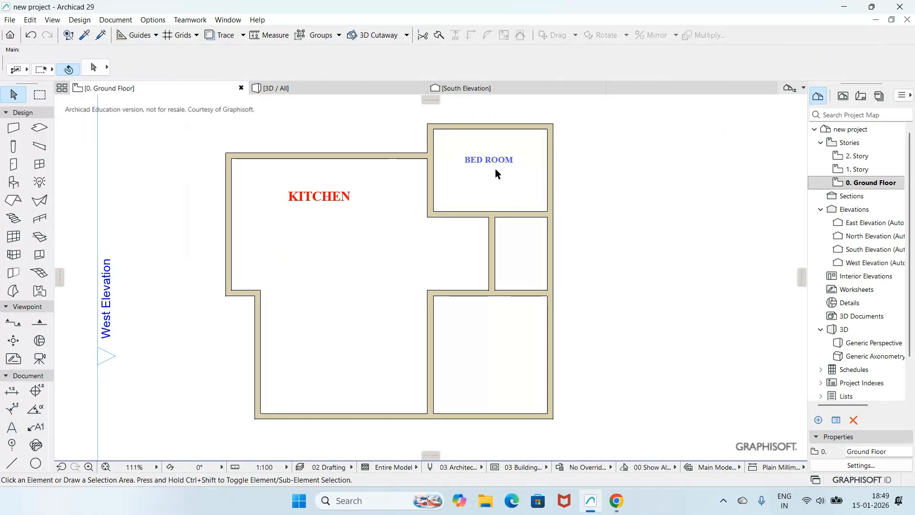
pyautogui.click(516, 162)
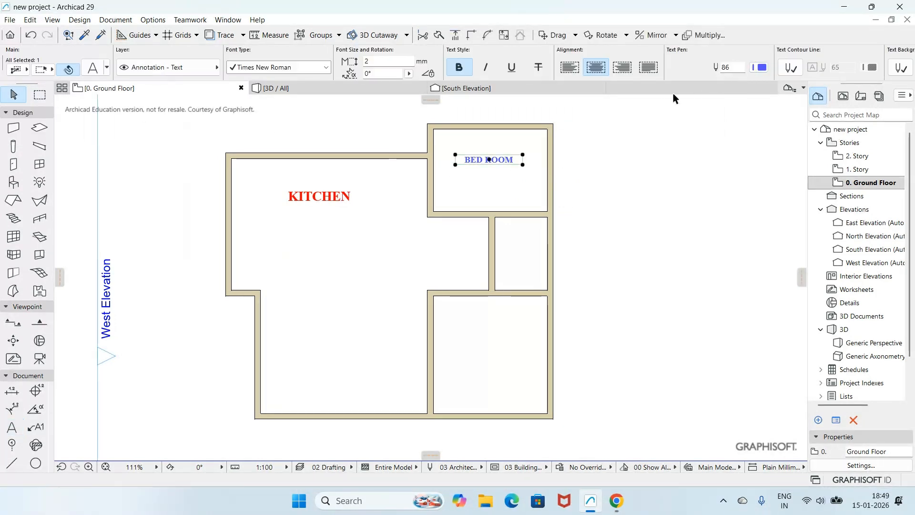
pyautogui.click(380, 62)
pyautogui.write('3')
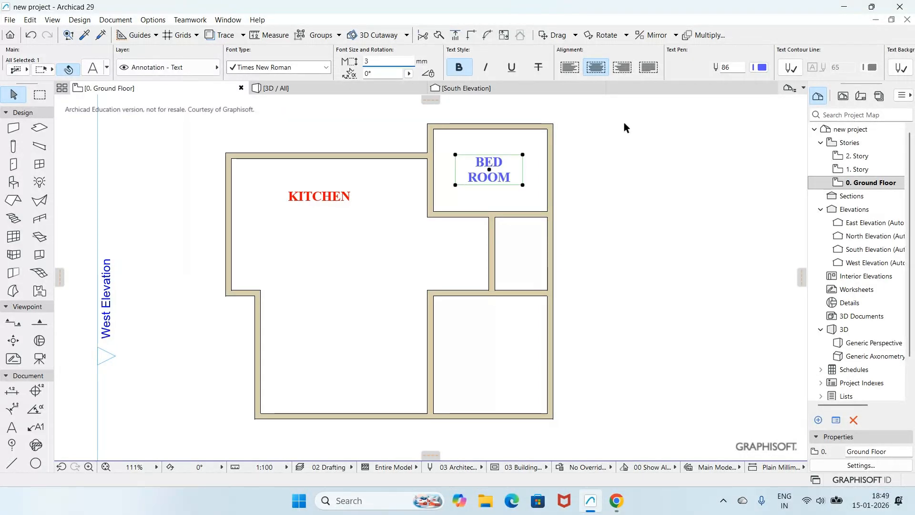
# - Stretch the BED ROOM text block wider towards the room's east wall so the label fits on one line
pyautogui.click(670, 150)
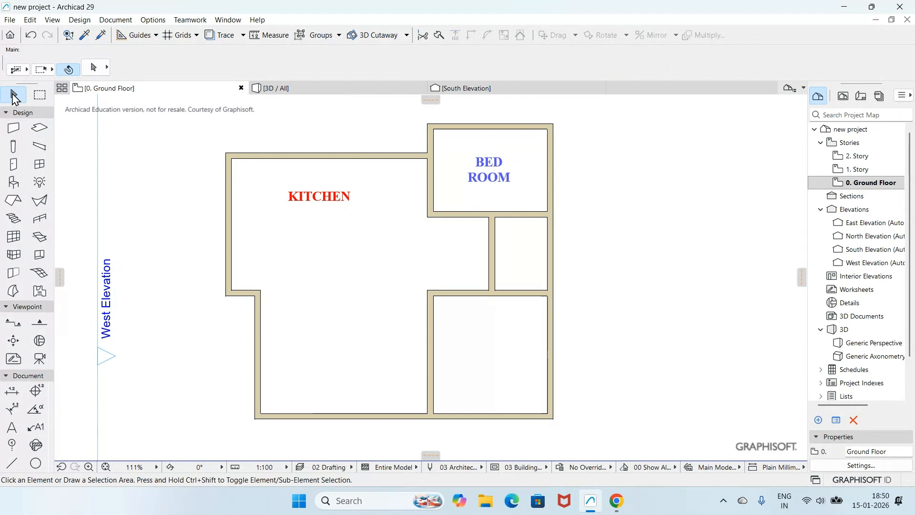
pyautogui.click(487, 184)
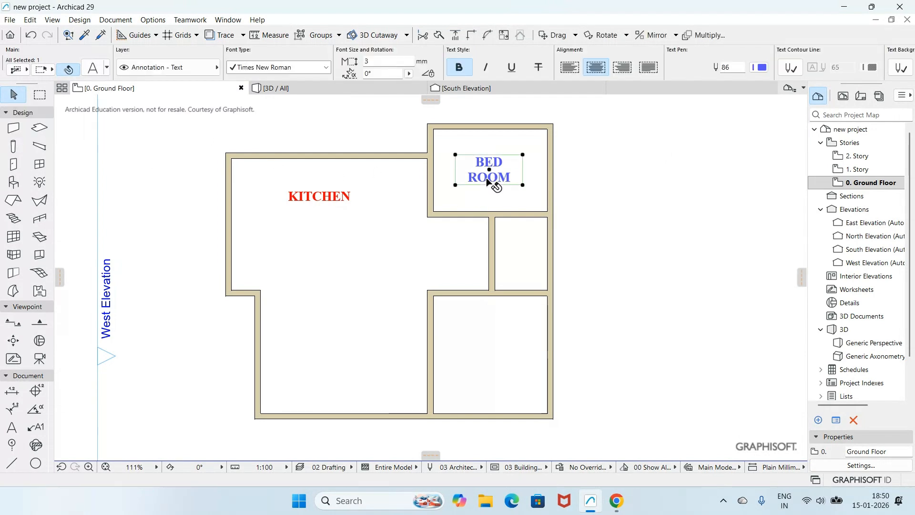
pyautogui.click(522, 186)
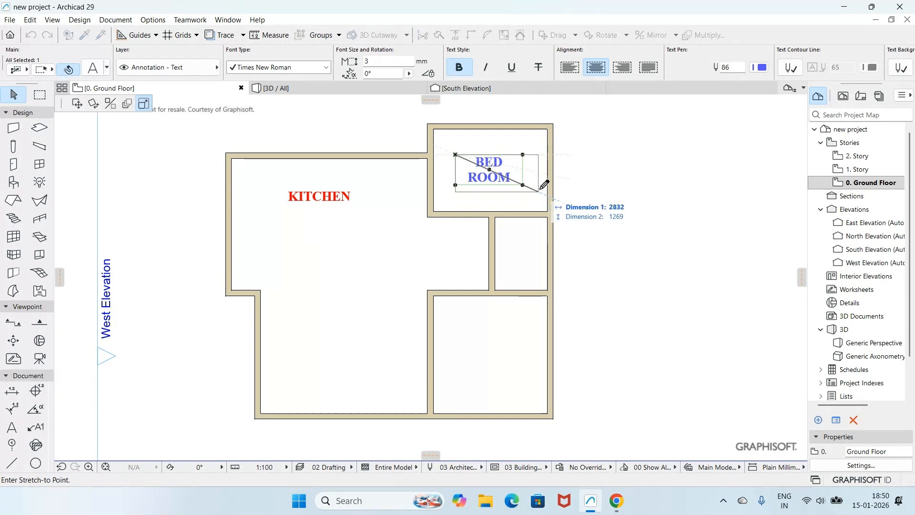
pyautogui.click(542, 191)
pyautogui.click(614, 150)
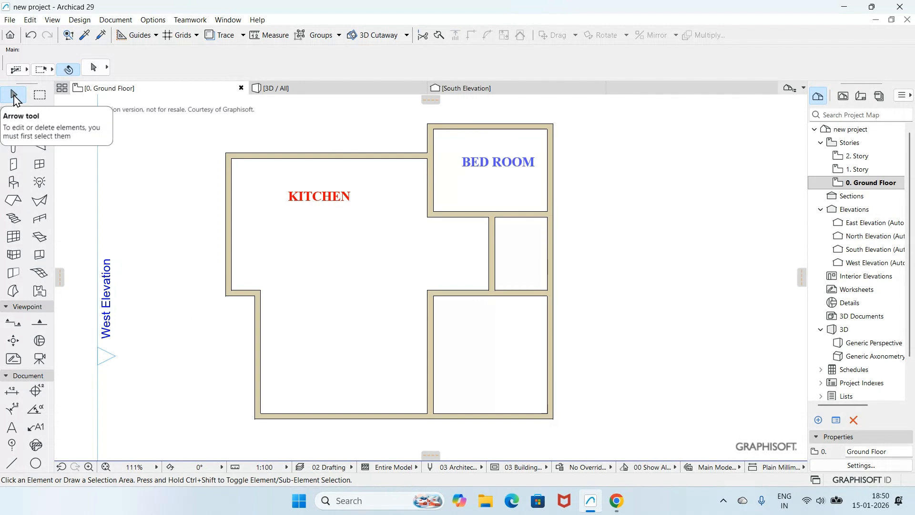
# - Move the BED ROOM label slightly down and to the west, closer to the centre of the upper room
pyautogui.click(485, 168)
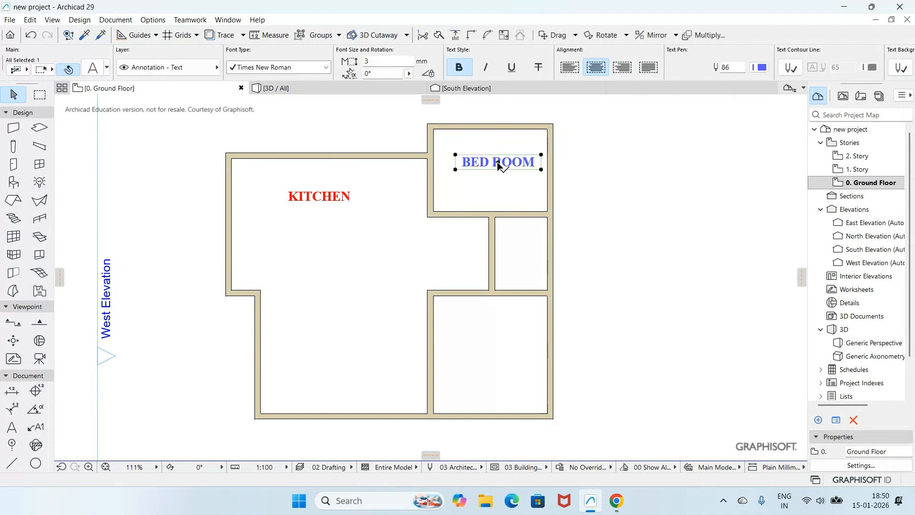
pyautogui.click(499, 165)
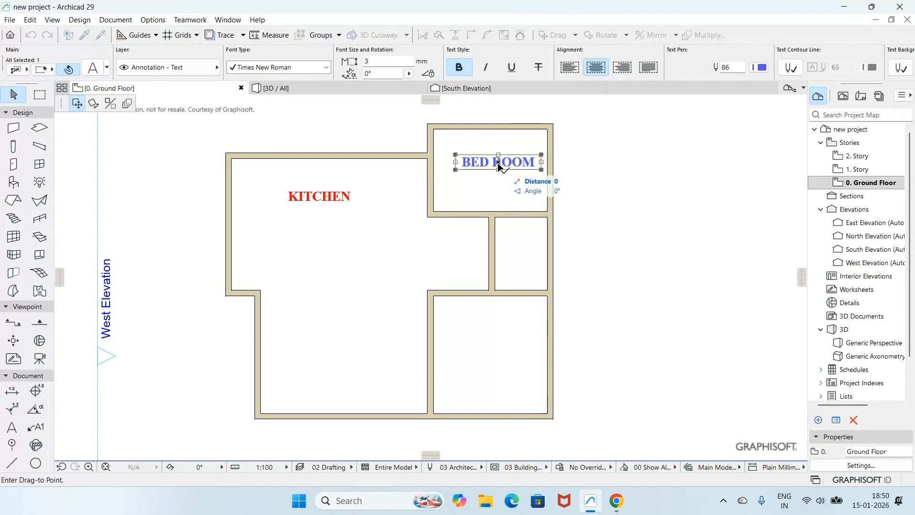
pyautogui.click(488, 175)
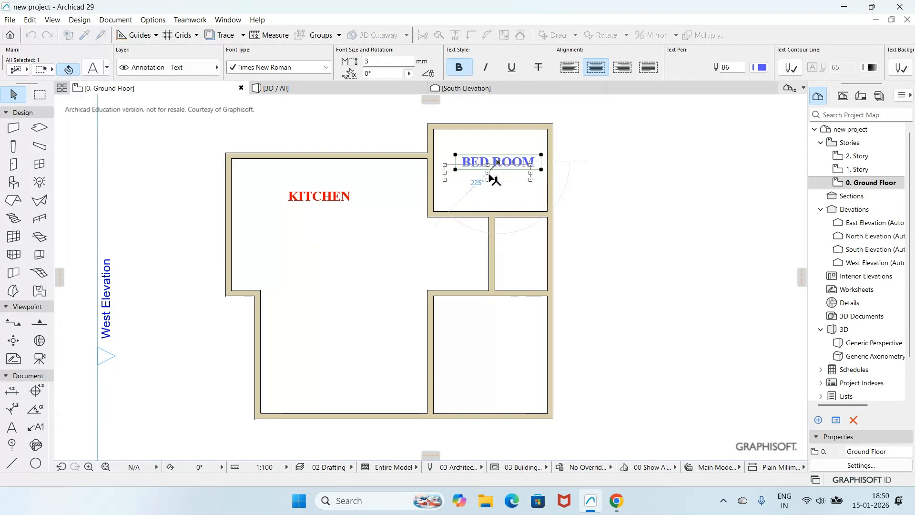
pyautogui.click(655, 191)
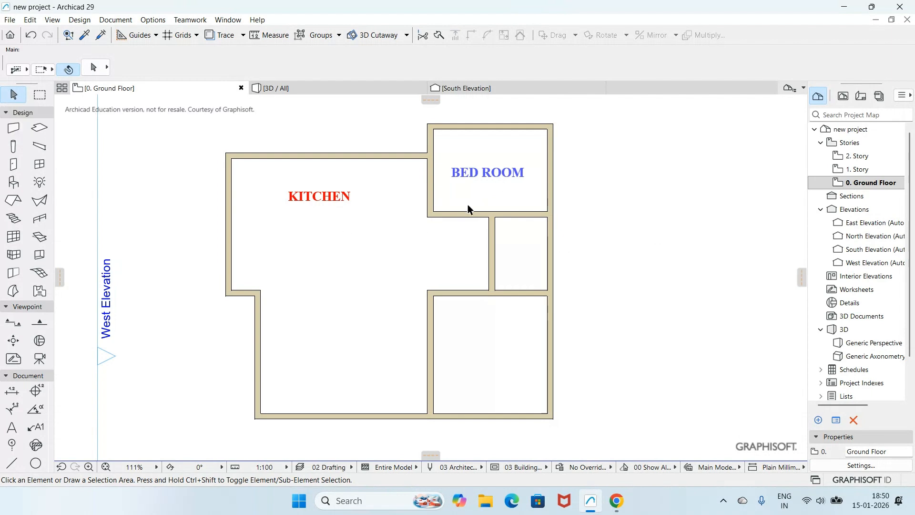
# - Drag a copy of the BED ROOM label about 6144 mm straight down into the lower room on the east side
pyautogui.click(481, 178)
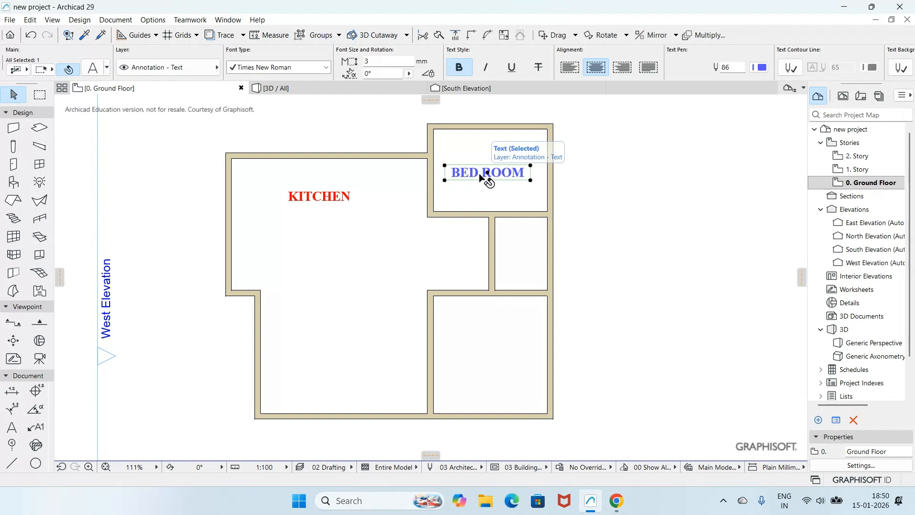
pyautogui.rightClick(480, 178)
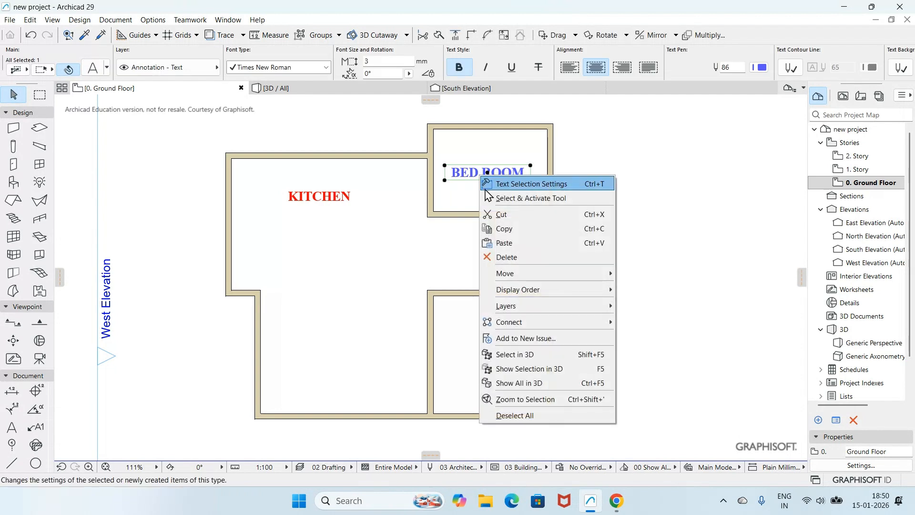
pyautogui.moveTo(529, 281)
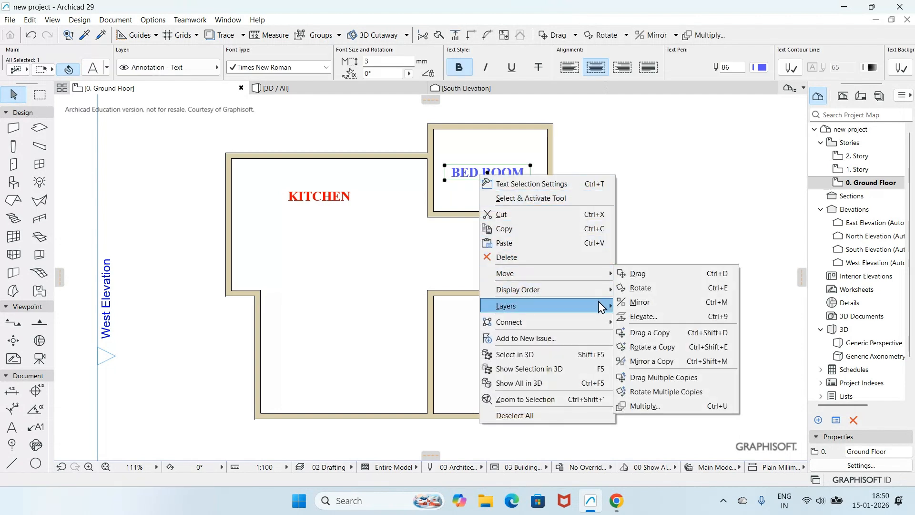
pyautogui.moveTo(587, 276)
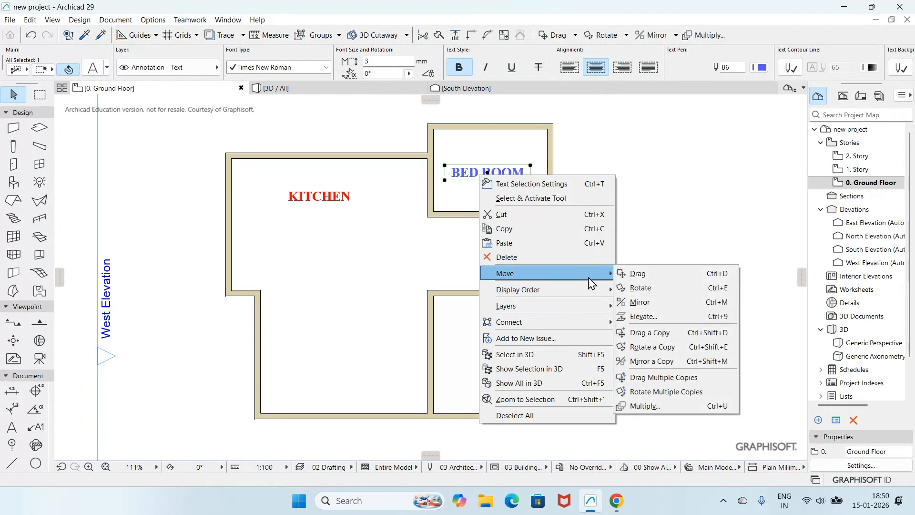
pyautogui.click(649, 333)
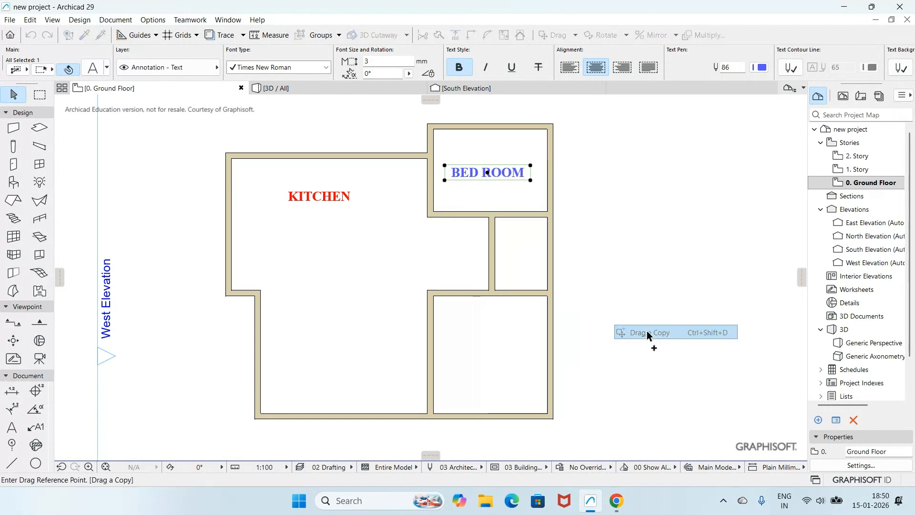
pyautogui.click(487, 172)
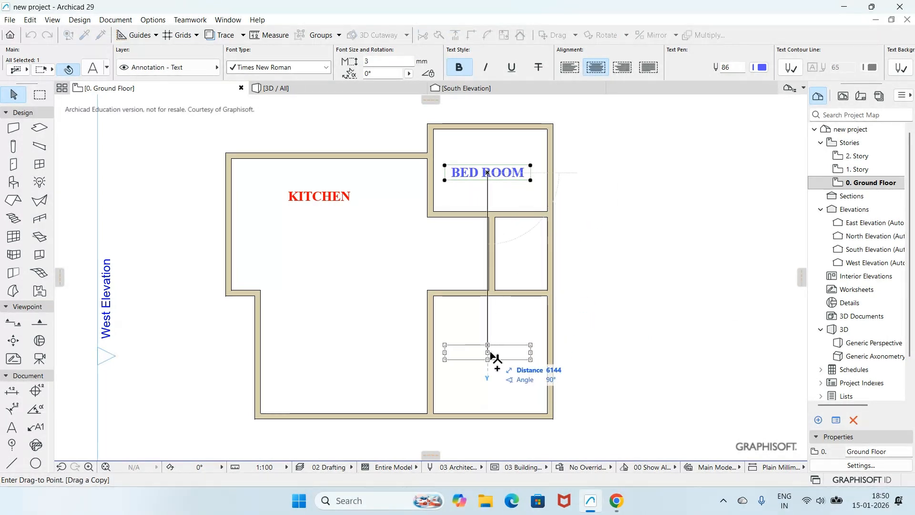
pyautogui.click(487, 352)
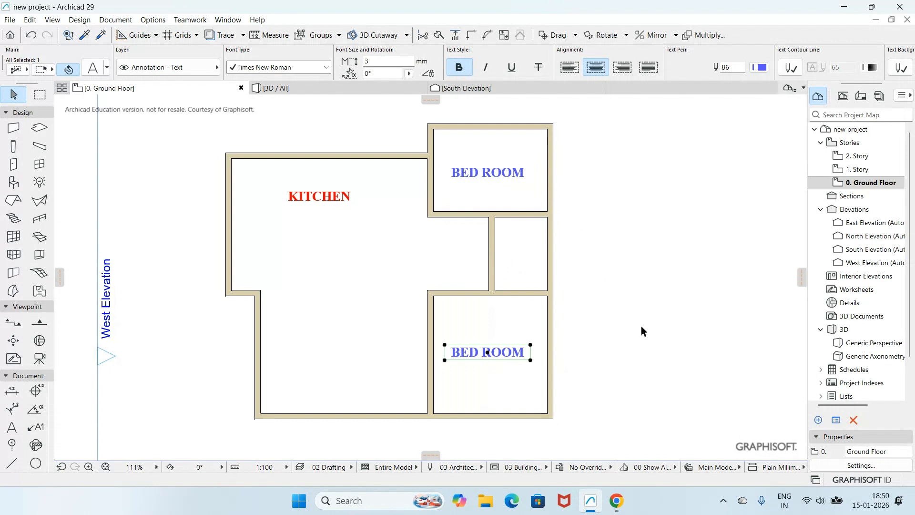
pyautogui.press('Escape')
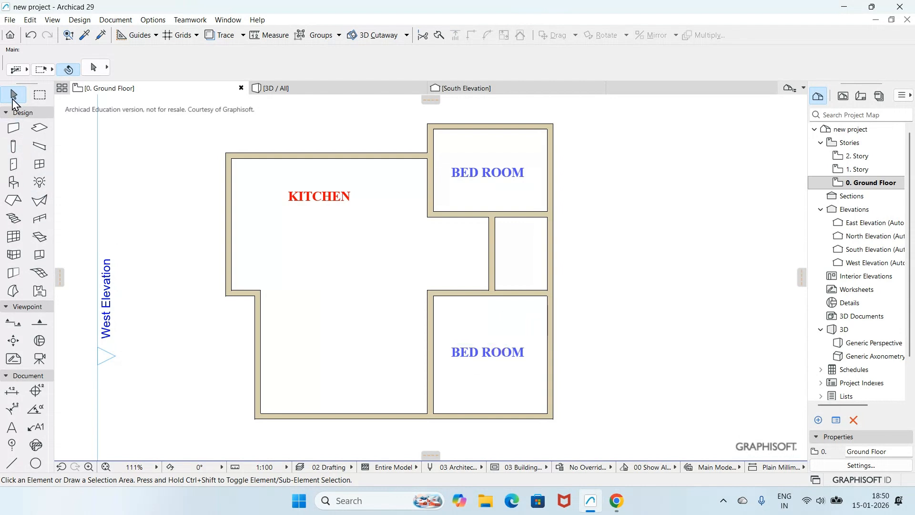
# - Drag a copy of the lower BED ROOM label about 5302 mm horizontally west into the large open area
pyautogui.click(508, 358)
pyautogui.rightClick(508, 358)
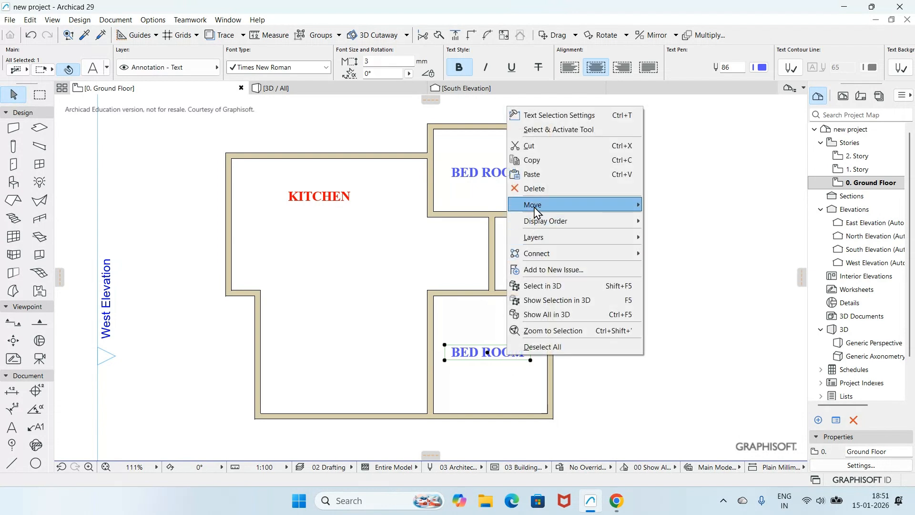
pyautogui.moveTo(535, 209)
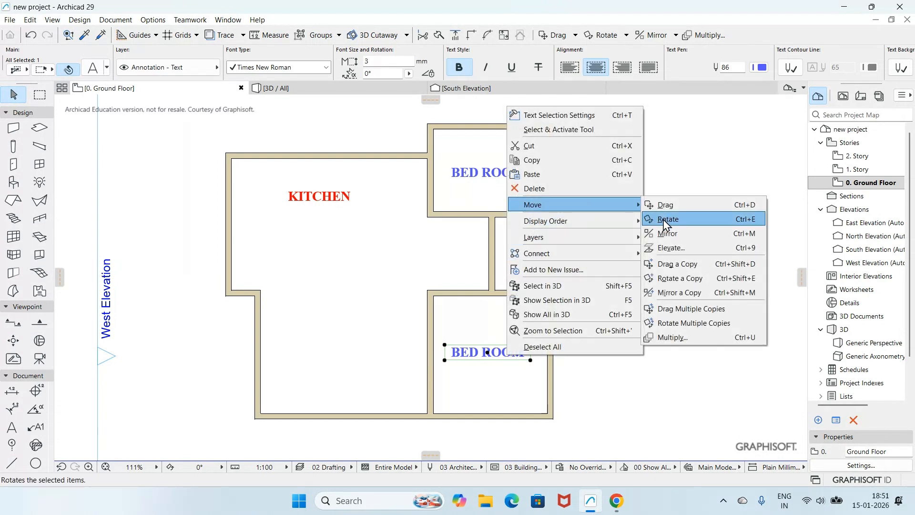
pyautogui.click(684, 264)
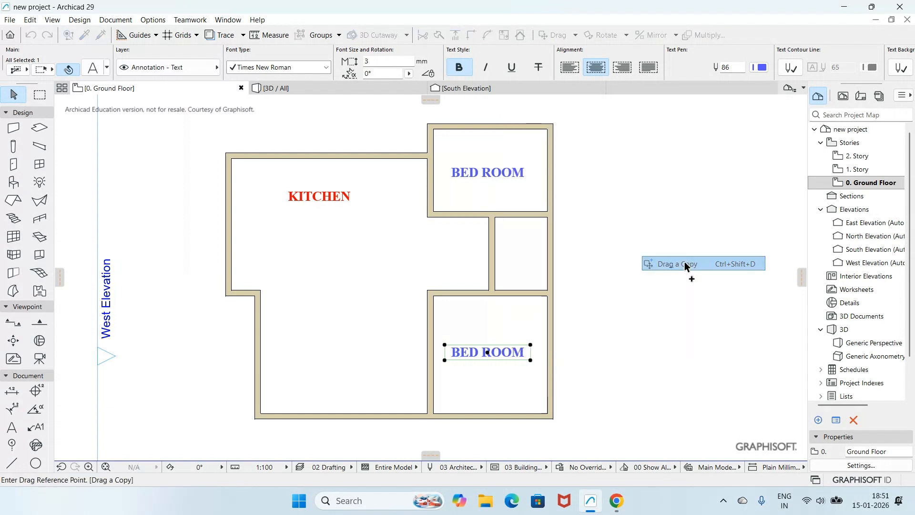
pyautogui.click(488, 352)
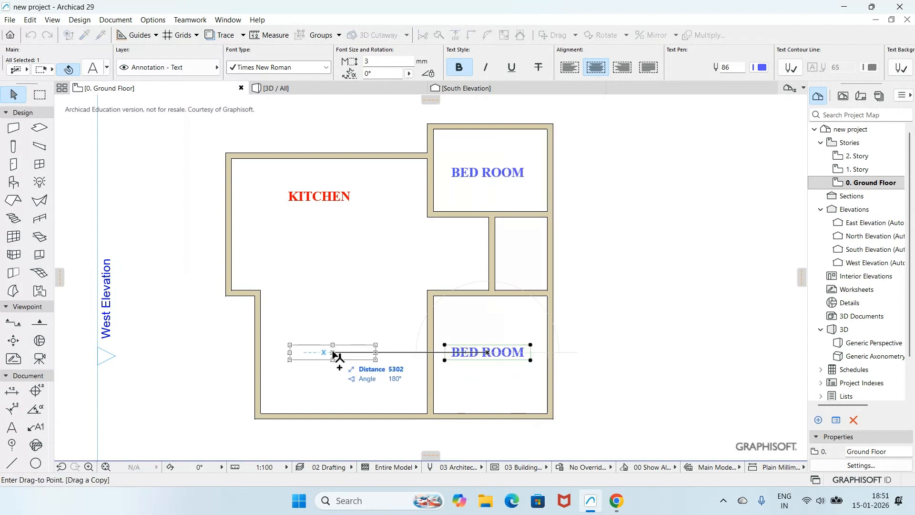
pyautogui.click(333, 353)
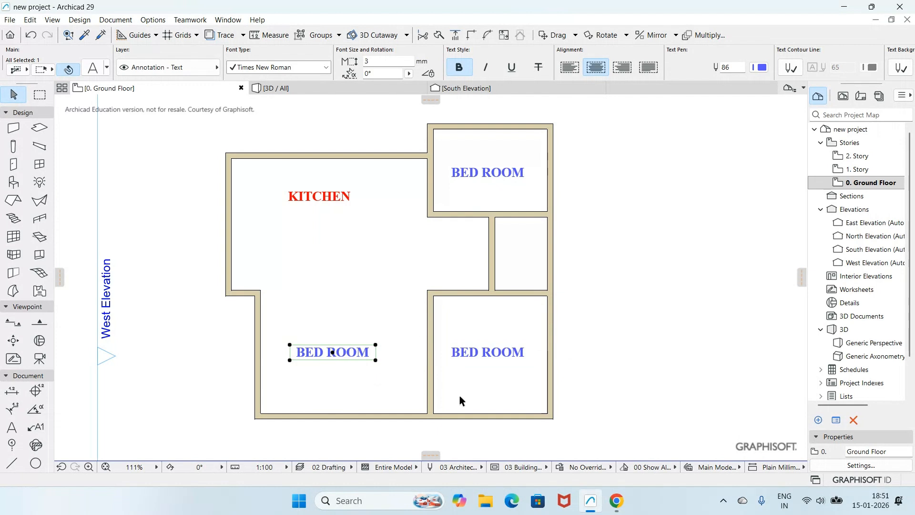
pyautogui.click(512, 405)
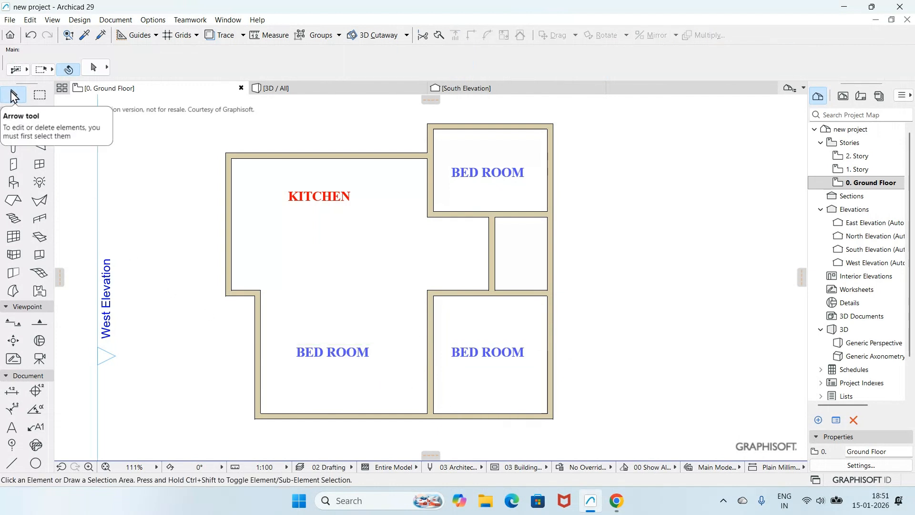
# - Replace the text of the BED ROOM copy in the large open area with LIVING ROOM
pyautogui.click(323, 354)
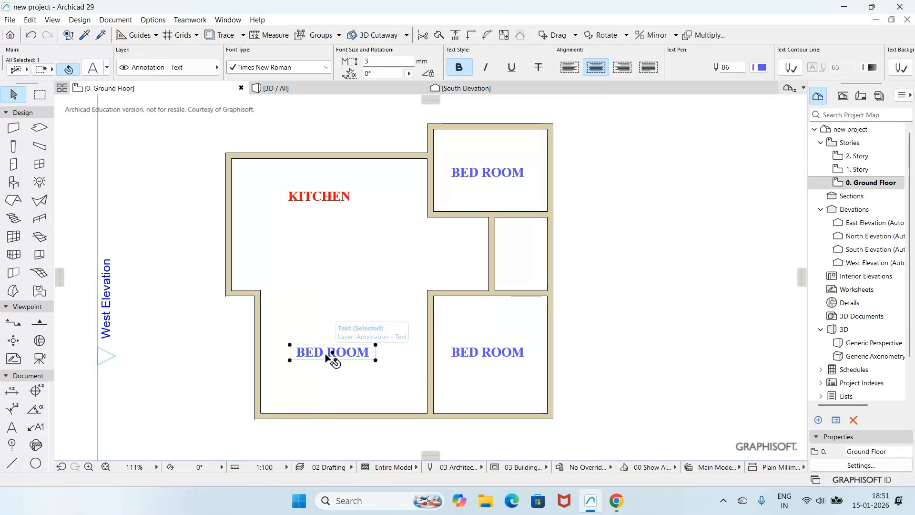
pyautogui.click(330, 354)
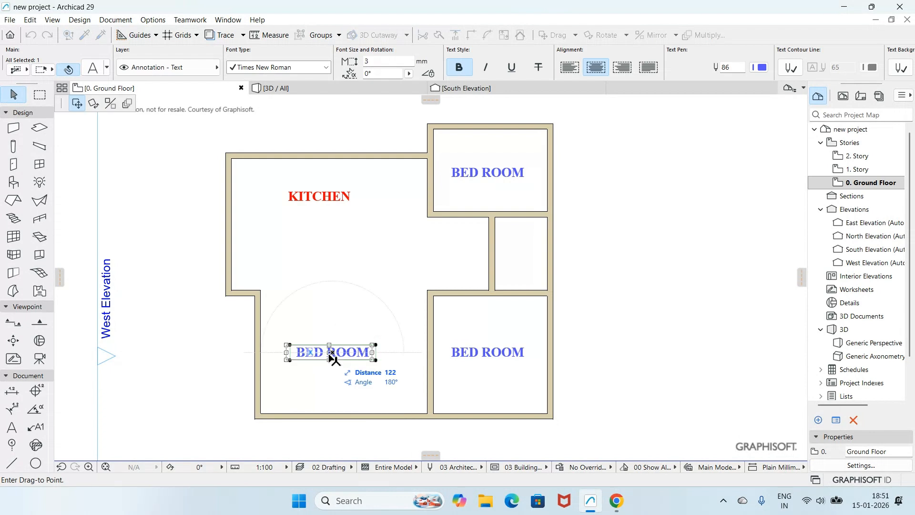
pyautogui.click(331, 354)
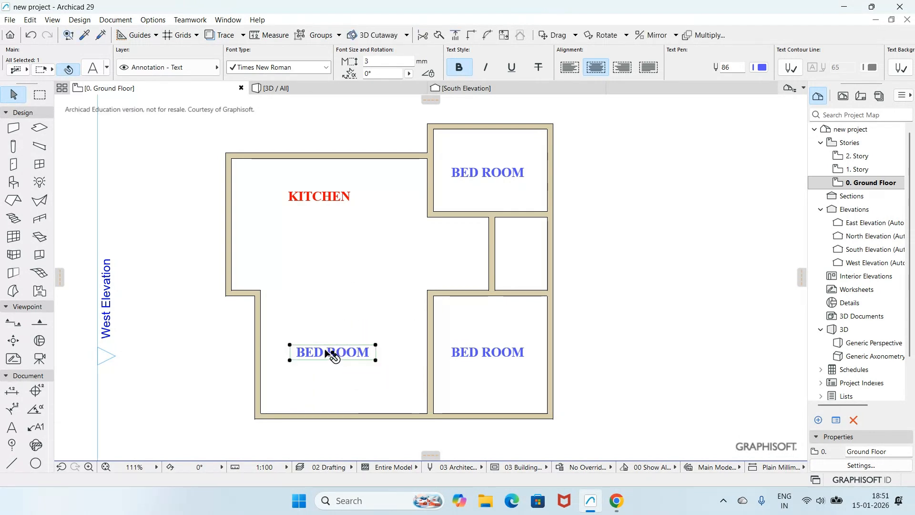
pyautogui.scroll(5, 331, 354)
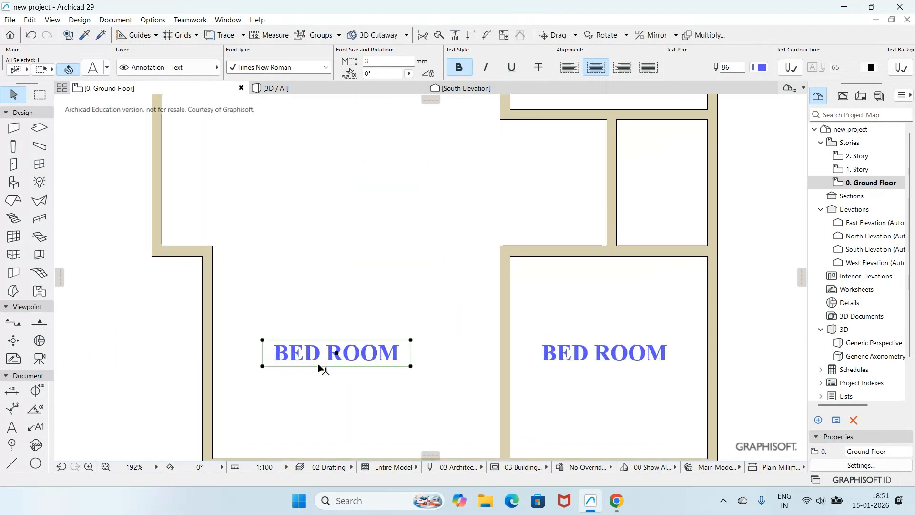
pyautogui.doubleClick(329, 353)
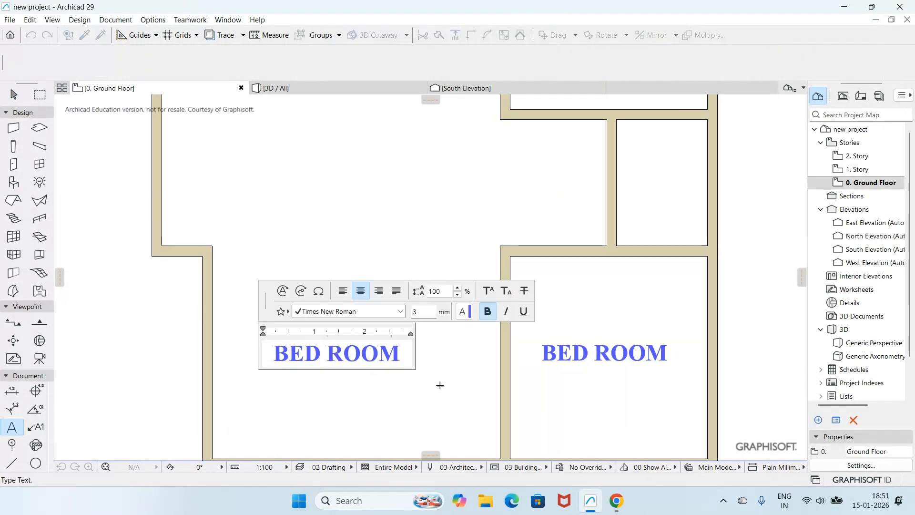
pyautogui.click(405, 358)
pyautogui.moveTo(403, 358); pyautogui.dragTo(268, 337)
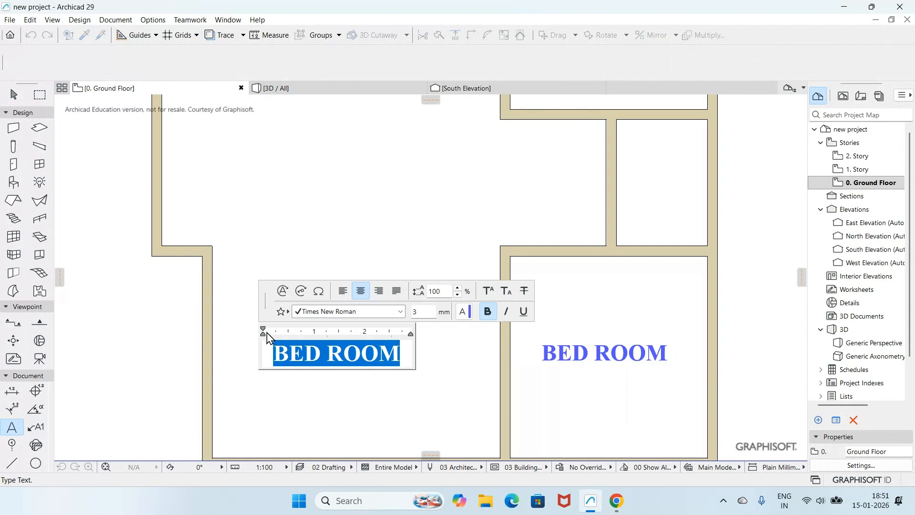
pyautogui.write('LIVI')
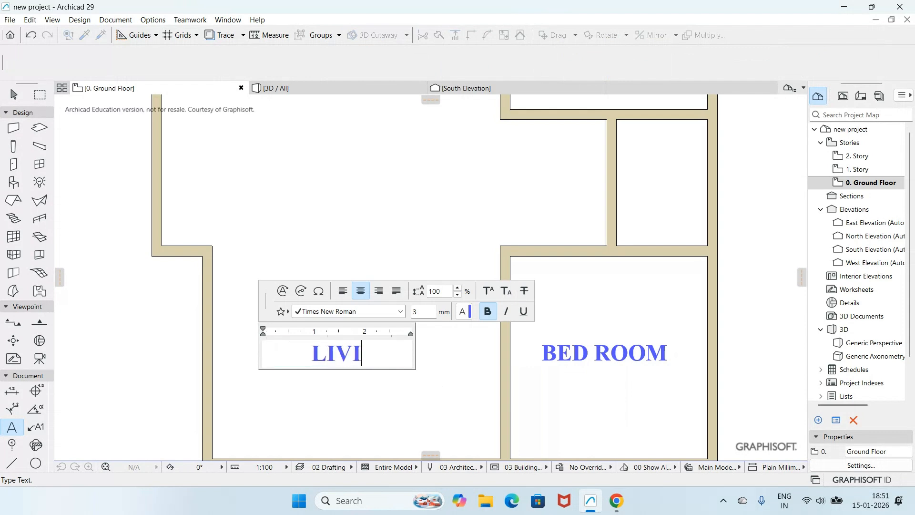
pyautogui.write('NG ROOM')
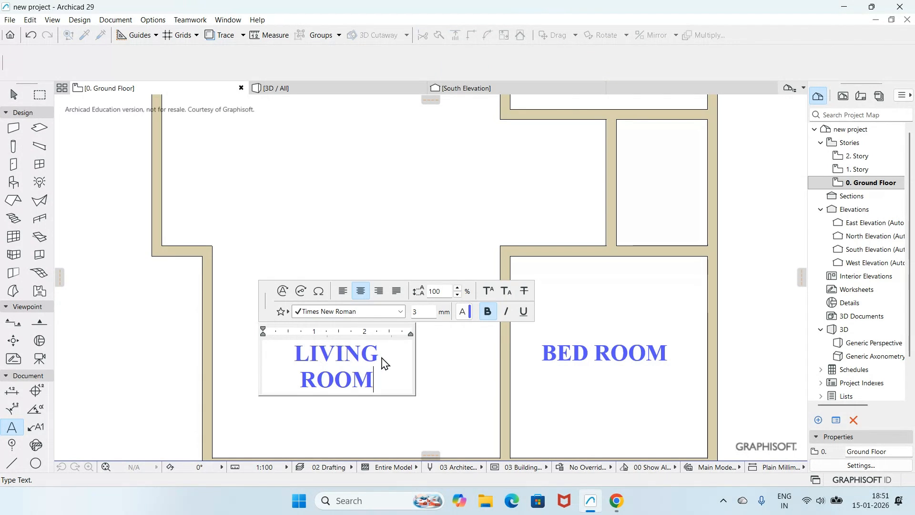
pyautogui.click(458, 374)
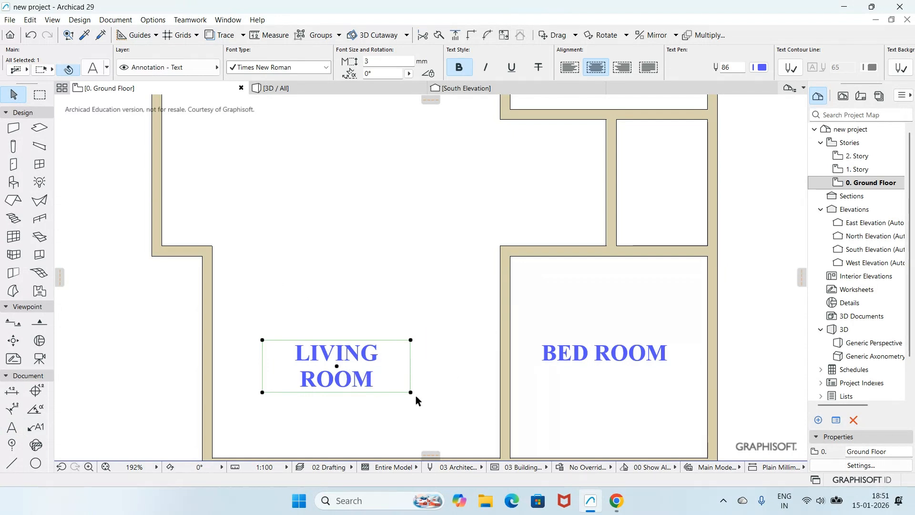
# - Stretch the LIVING ROOM text block eastward so the label fits on one line
pyautogui.click(410, 393)
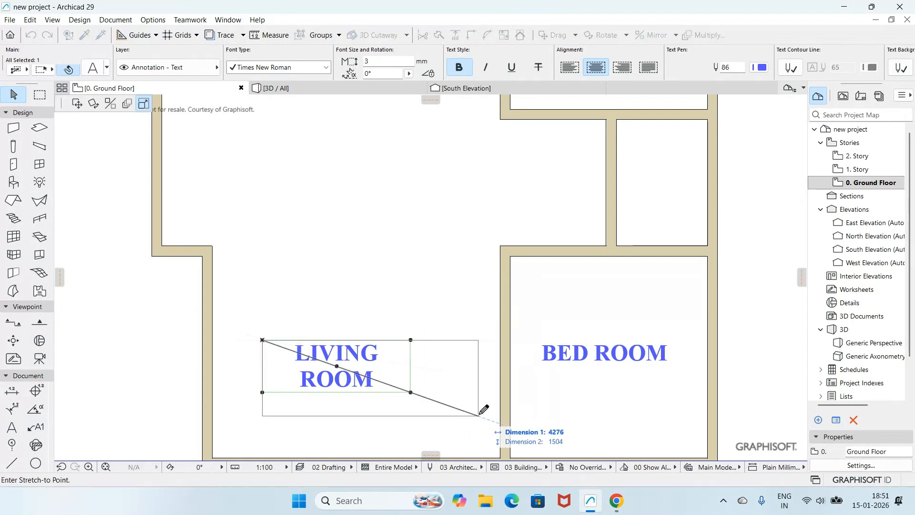
pyautogui.click(491, 415)
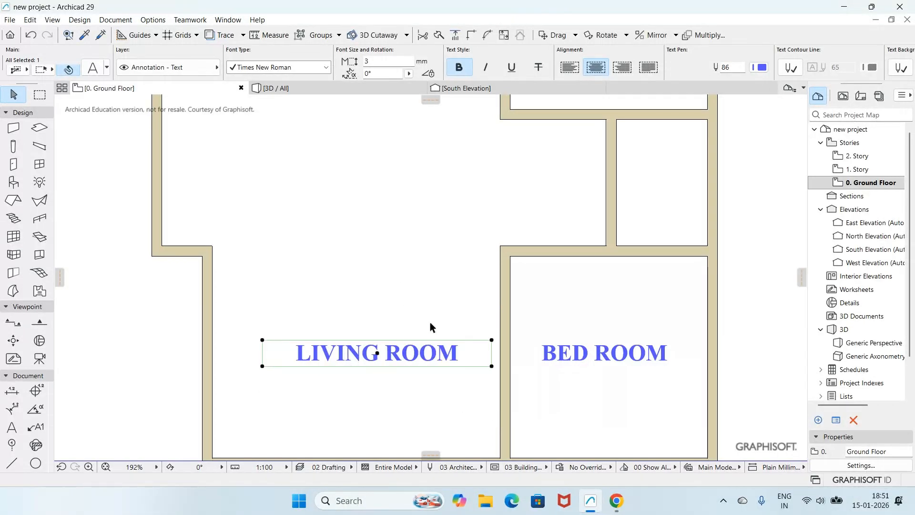
# - Remove the word ROOM from the LIVING ROOM label so that it reads LIVING
pyautogui.scroll(1, 432, 329)
pyautogui.scroll(-5, 435, 341)
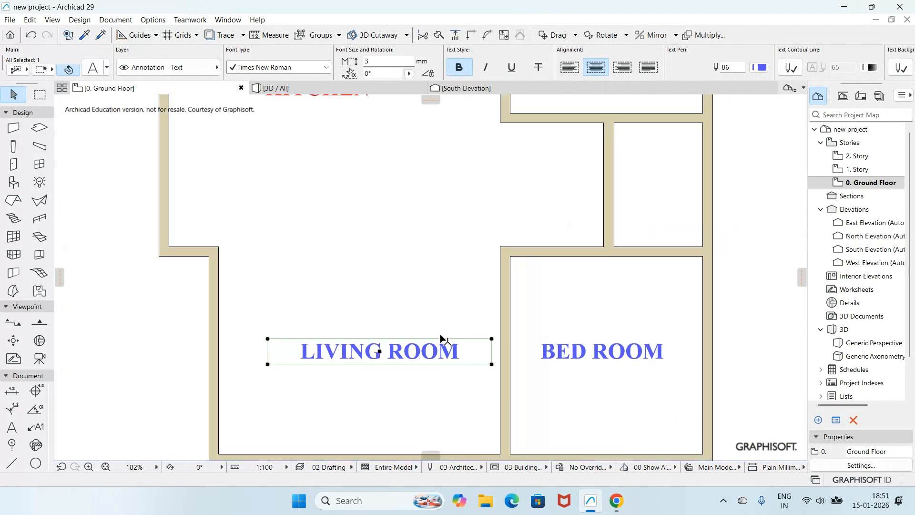
pyautogui.doubleClick(412, 344)
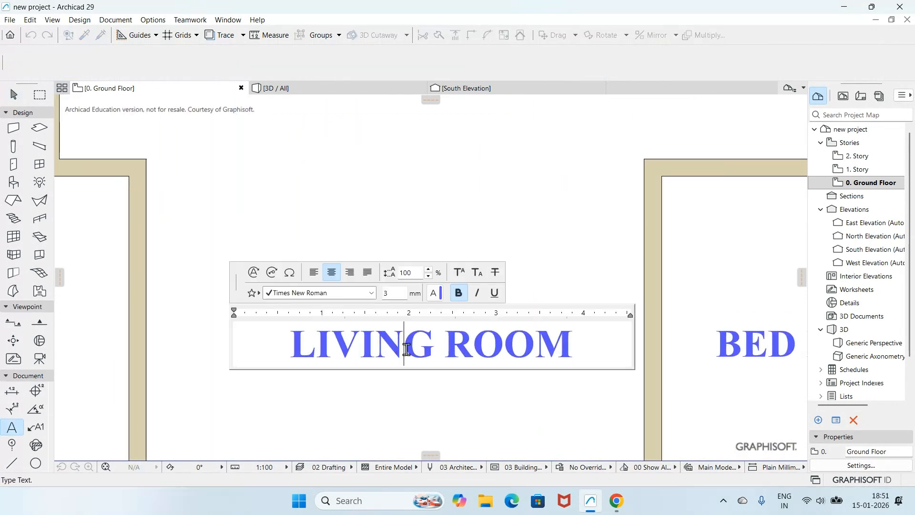
pyautogui.moveTo(447, 344); pyautogui.dragTo(580, 356)
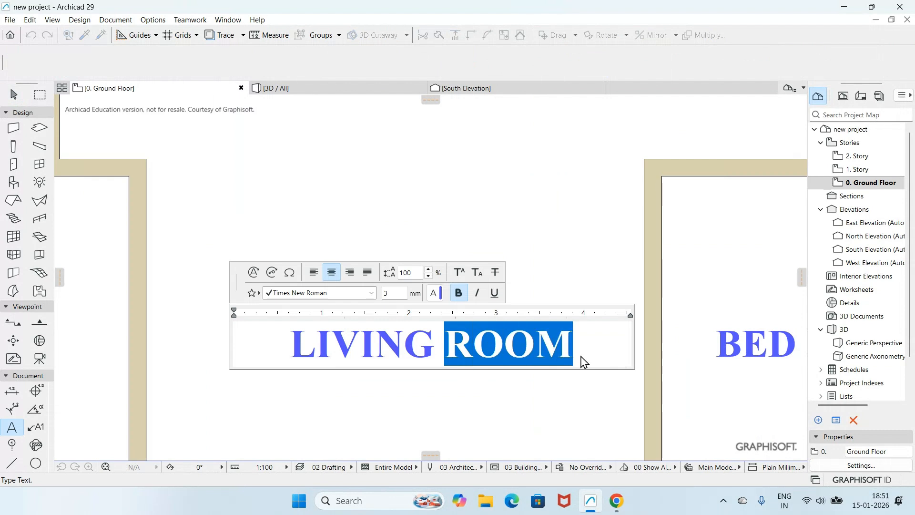
pyautogui.press('BackSpace')
pyautogui.click(501, 389)
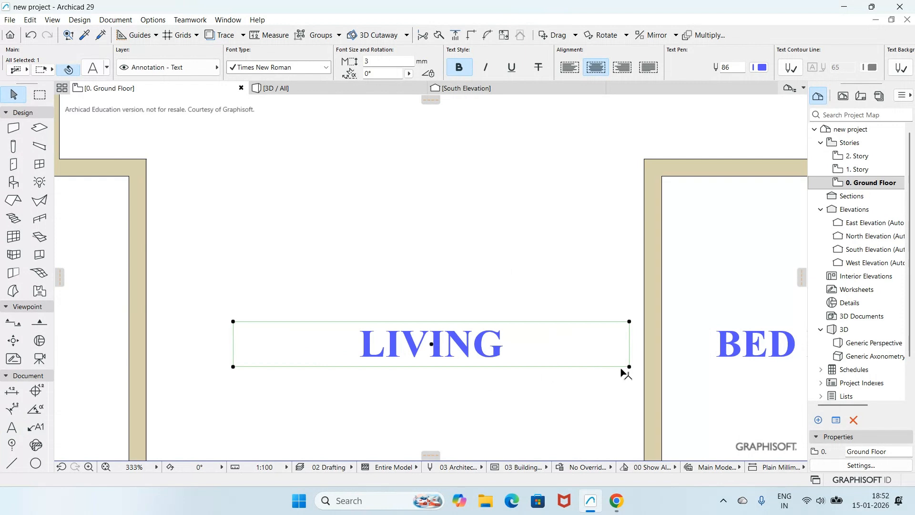
# - Narrow the LIVING text block from its east side until it closely fits the word
pyautogui.moveTo(628, 366); pyautogui.dragTo(522, 367)
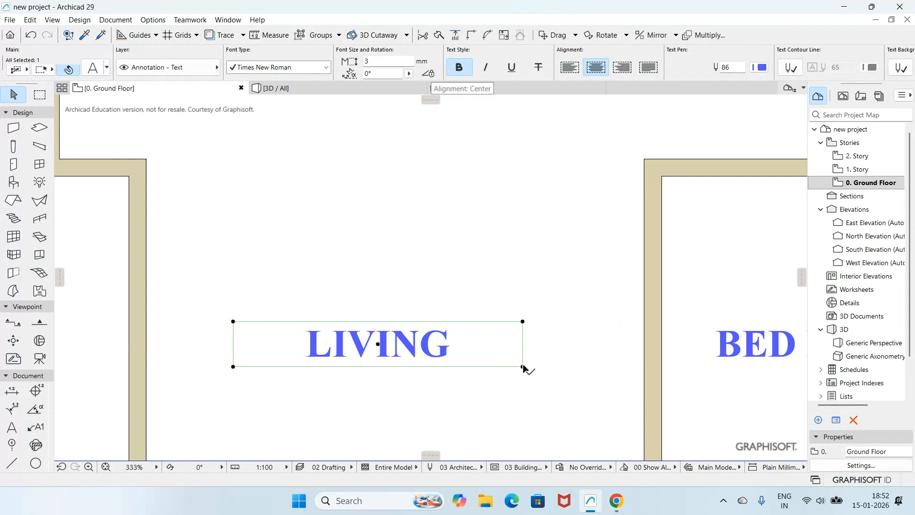
pyautogui.moveTo(522, 367); pyautogui.dragTo(454, 368)
pyautogui.click(525, 307)
pyautogui.scroll(3, 525, 312)
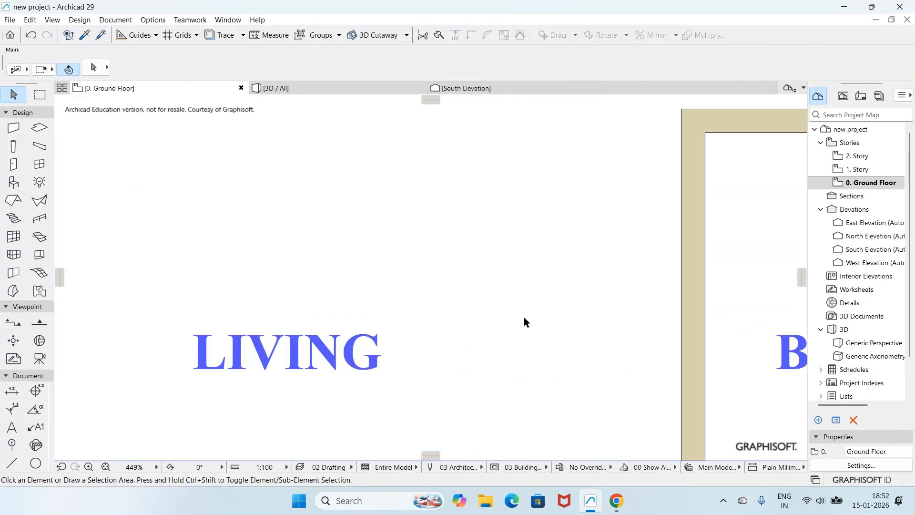
pyautogui.scroll(-3, 524, 315)
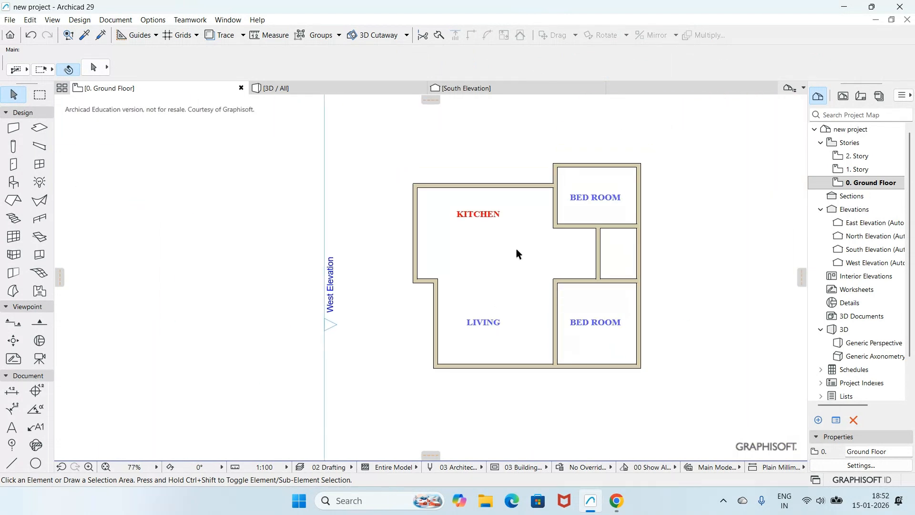
# - Change the text pen of the KITCHEN label to blue pen 6
pyautogui.scroll(3, 515, 264)
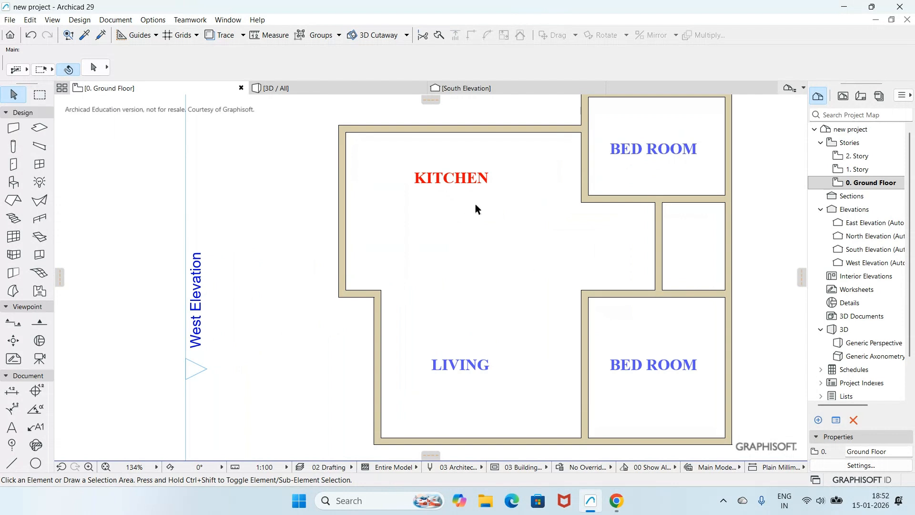
pyautogui.click(478, 186)
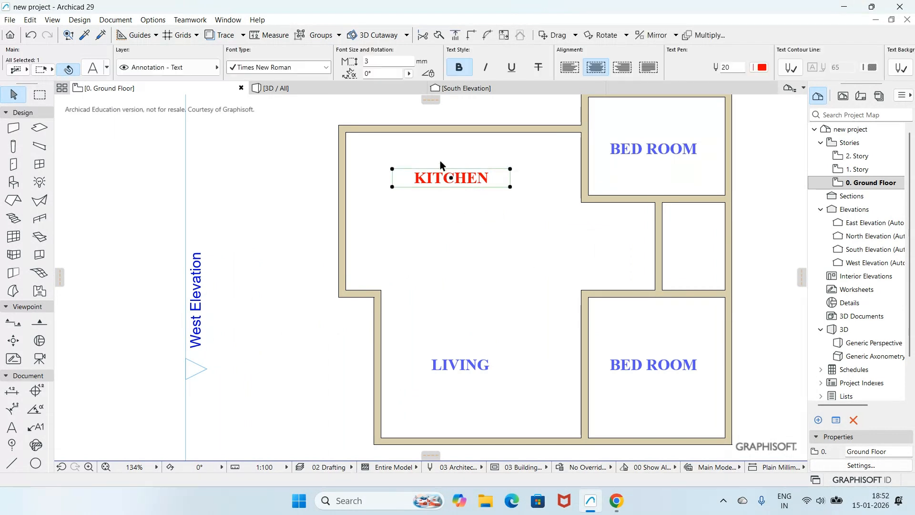
pyautogui.click(761, 68)
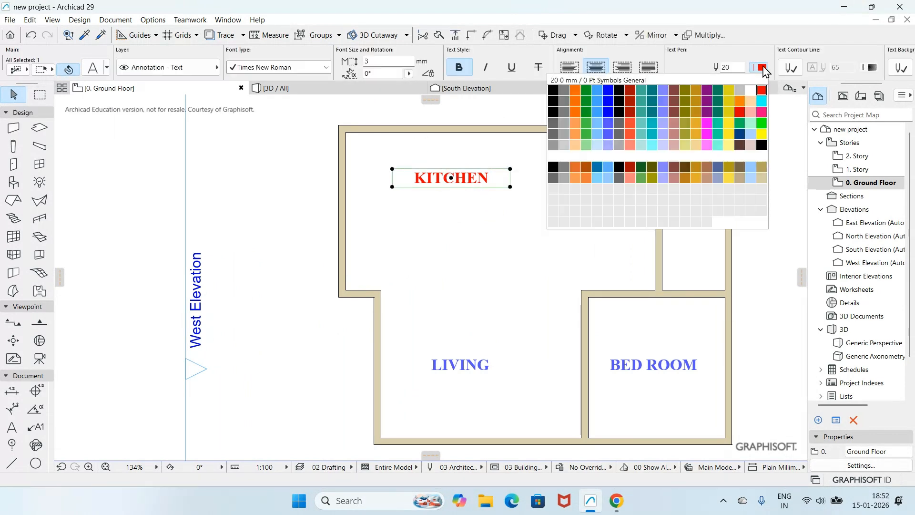
pyautogui.click(609, 91)
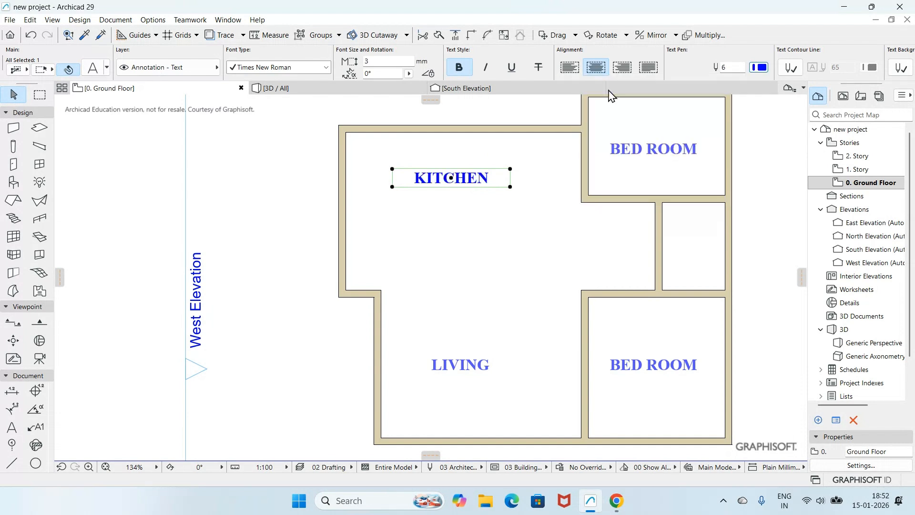
pyautogui.click(545, 208)
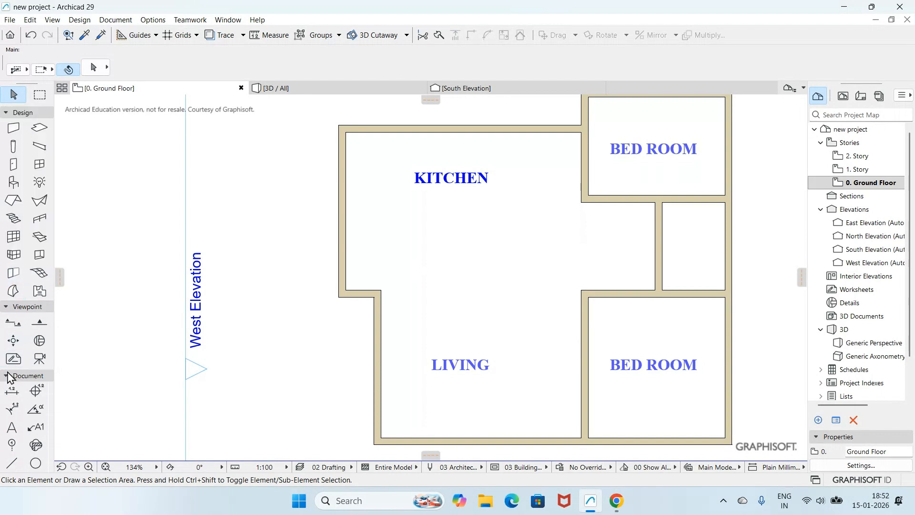
# - Place a text block reading WC/SHOWER across the small room between the two bedrooms
pyautogui.click(11, 427)
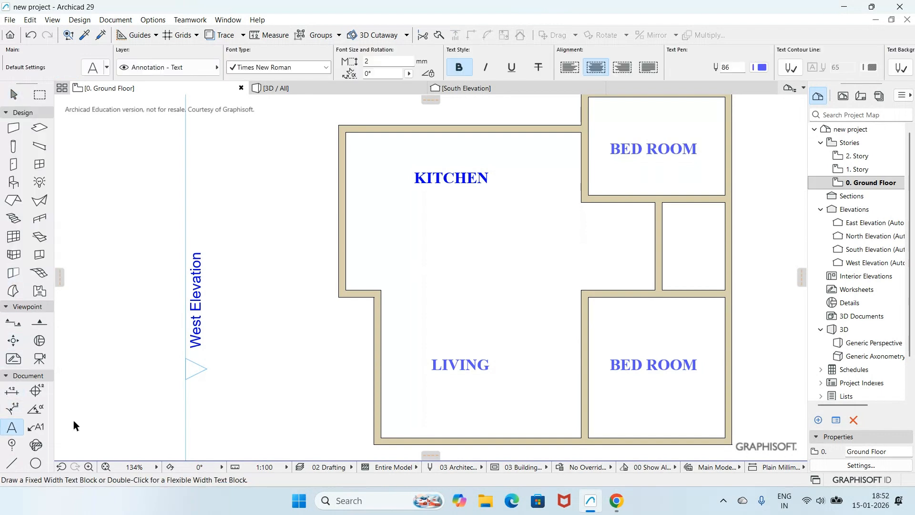
pyautogui.click(671, 228)
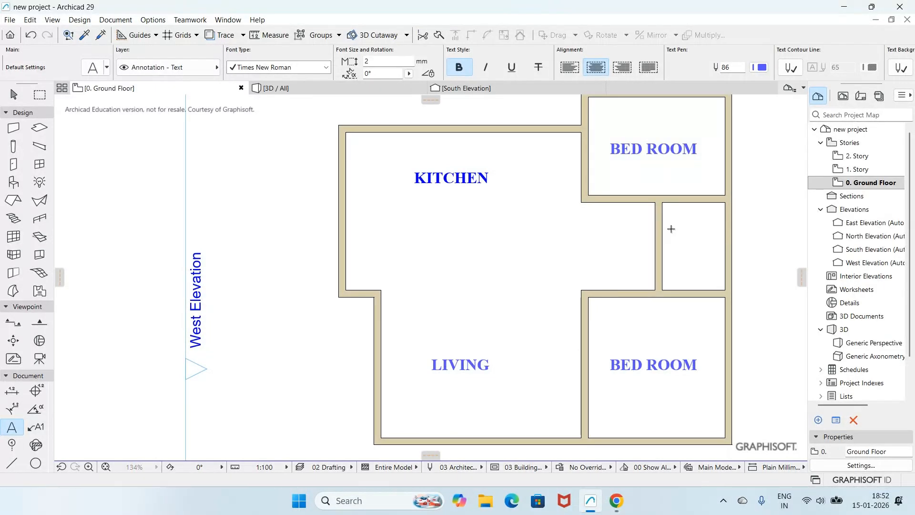
pyautogui.click(711, 246)
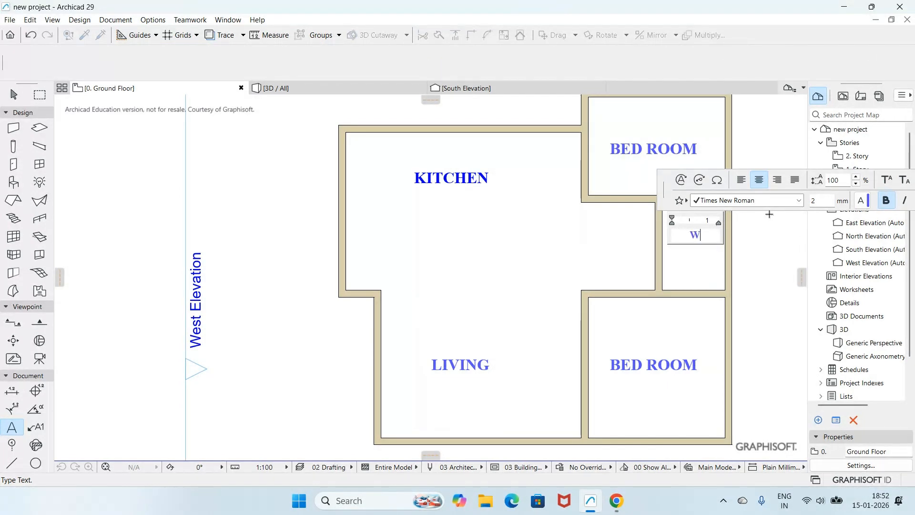
pyautogui.write('WC/SHOWER')
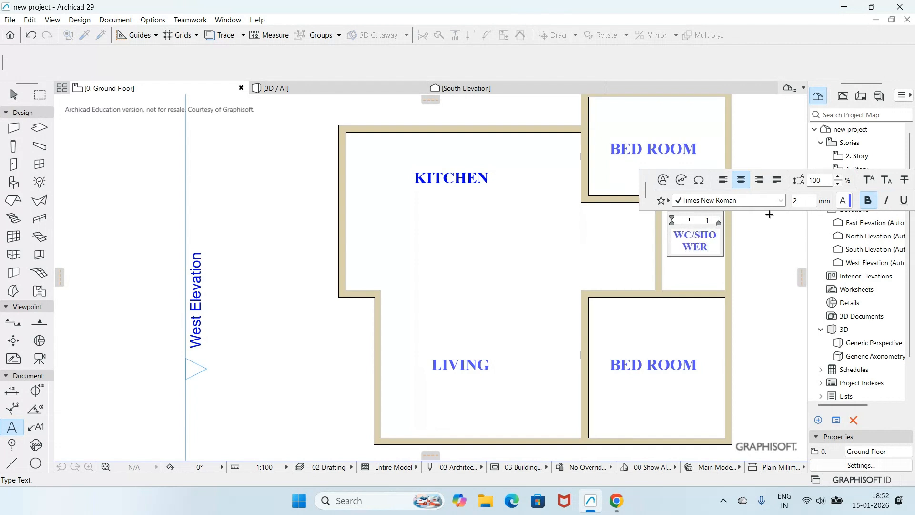
pyautogui.click(763, 255)
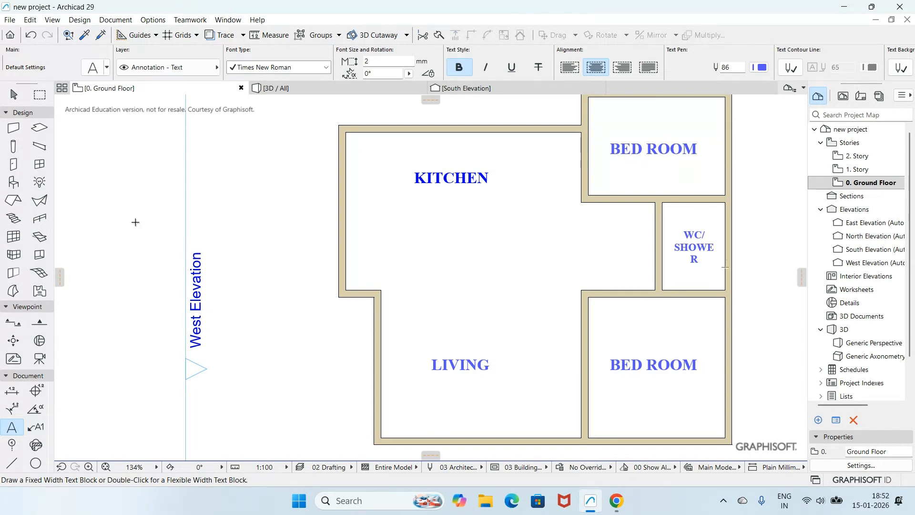
pyautogui.click(14, 95)
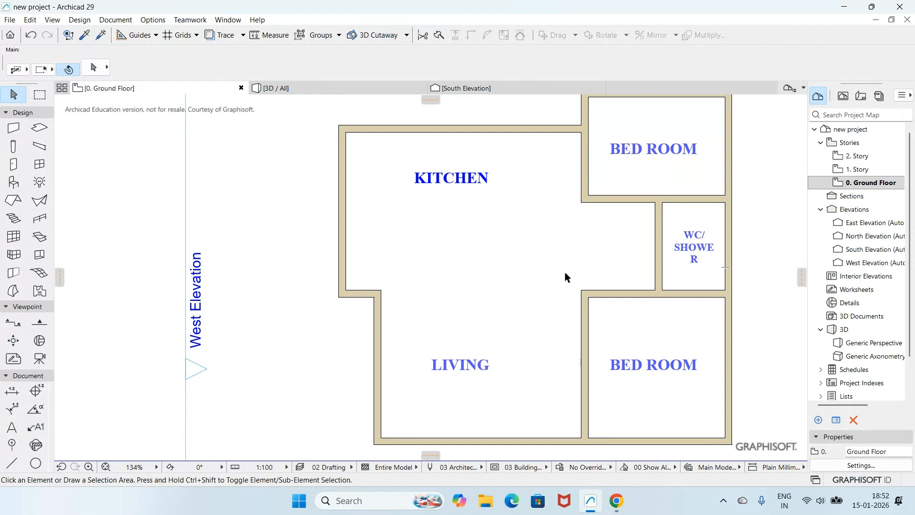
# - Rotate the WC/SHOWER label 90° counterclockwise about the lower-left corner of its text block
pyautogui.click(696, 265)
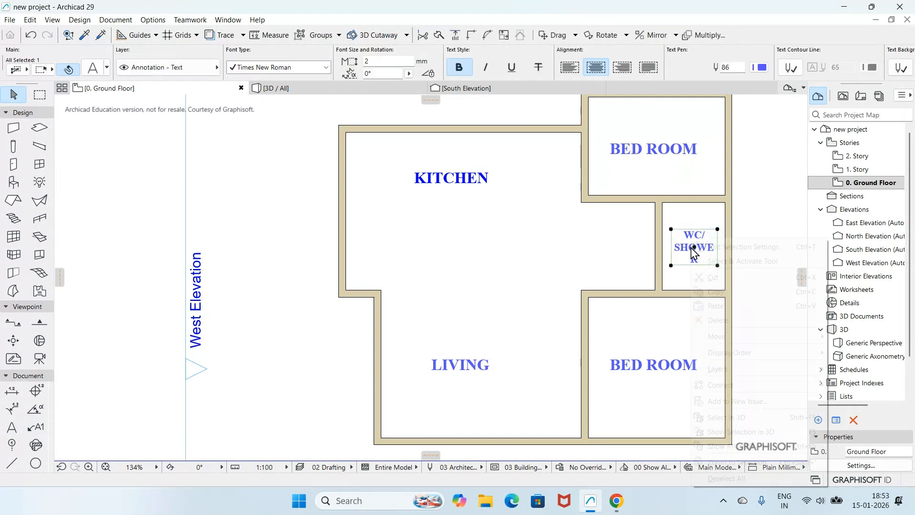
pyautogui.rightClick(693, 248)
pyautogui.moveTo(723, 339)
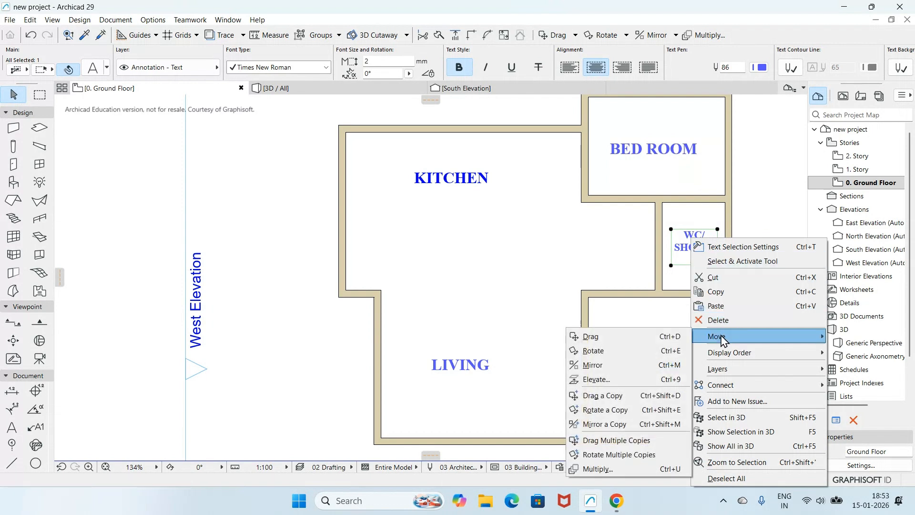
pyautogui.click(614, 351)
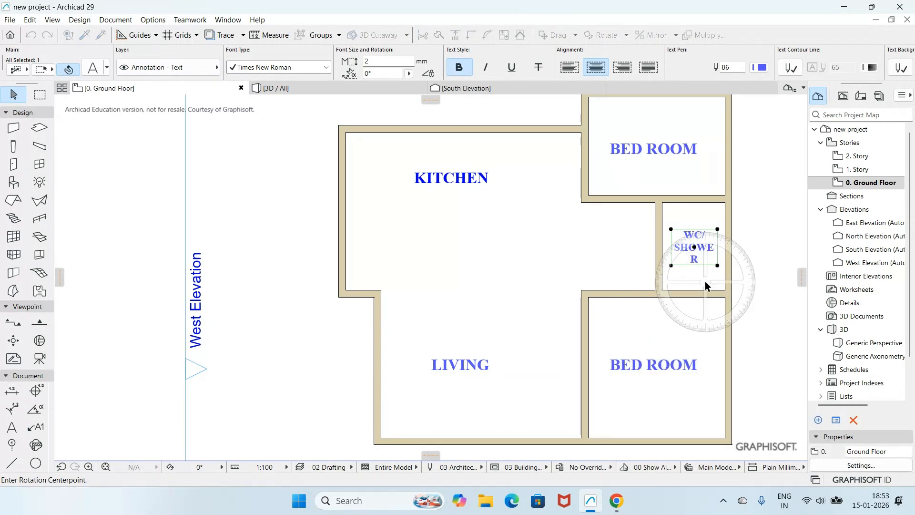
pyautogui.scroll(-1, 739, 279)
pyautogui.scroll(3, 739, 278)
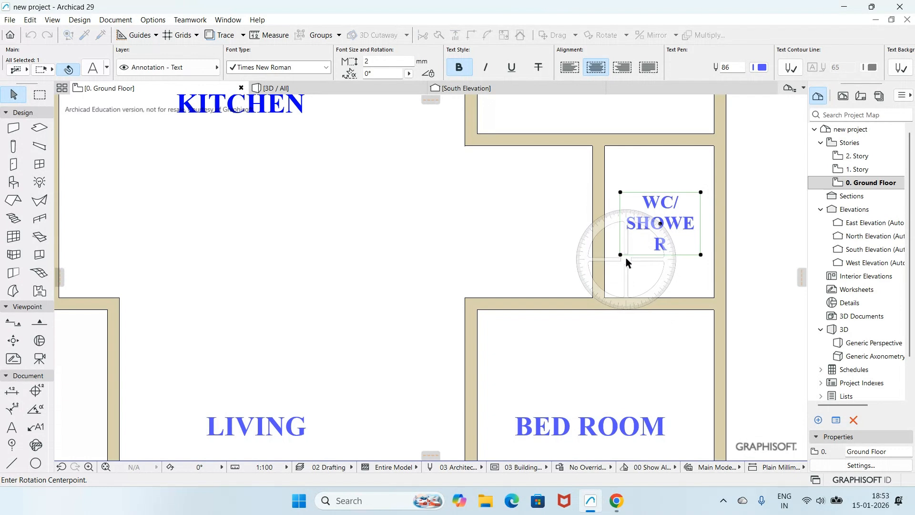
pyautogui.click(620, 255)
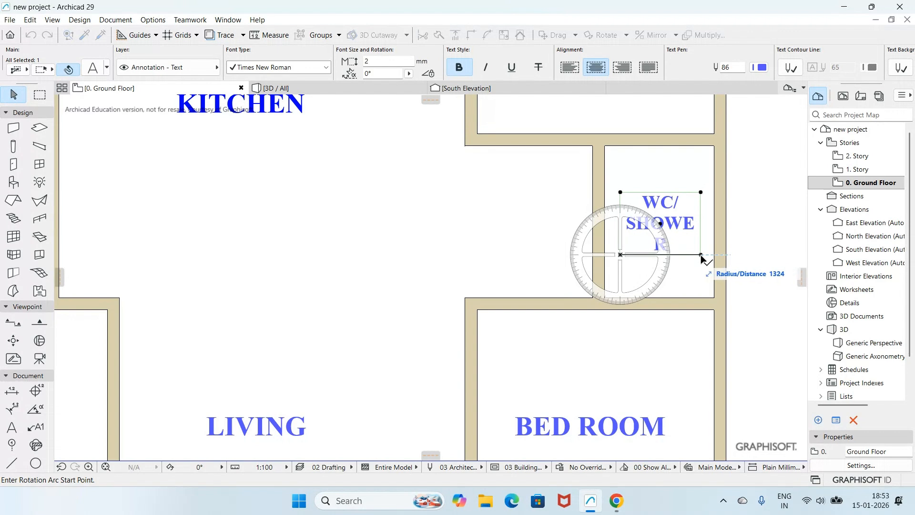
pyautogui.click(700, 255)
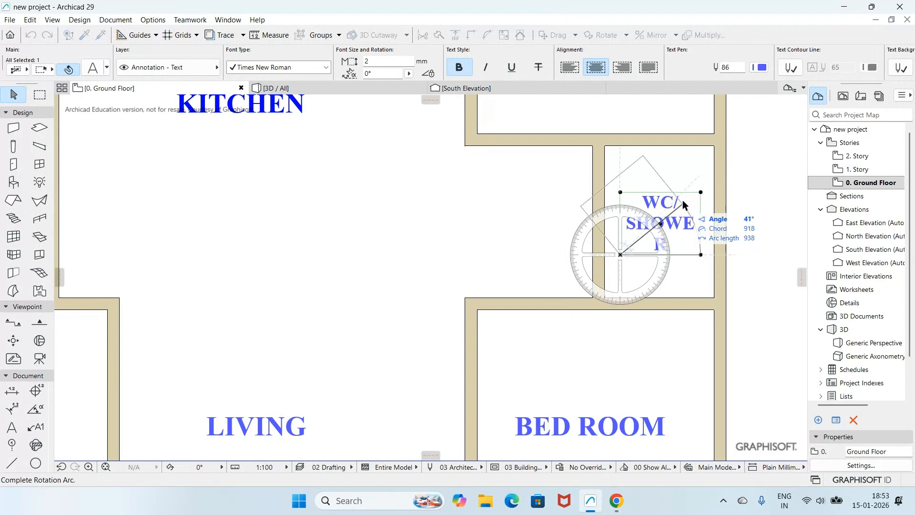
pyautogui.click(620, 167)
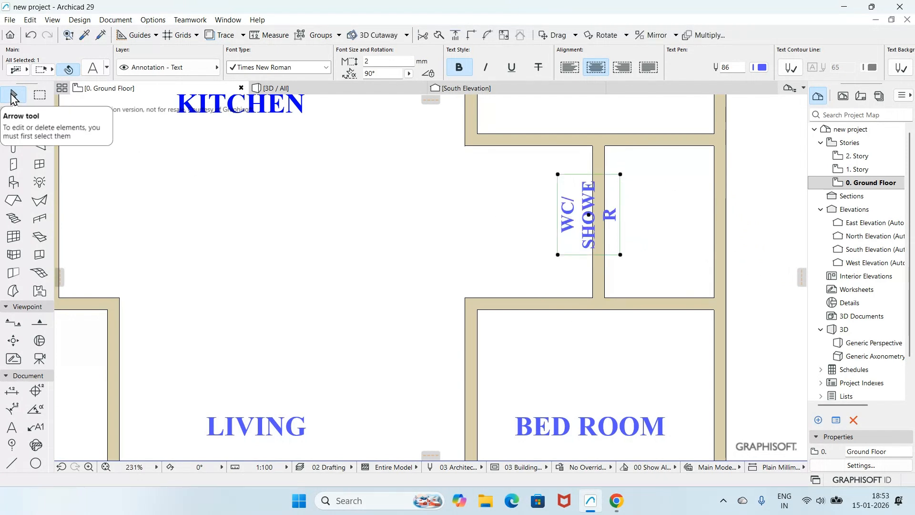
# - Move the rotated WC/SHOWER label by its centre point back inside the small room, slightly to the southeast
pyautogui.click(13, 96)
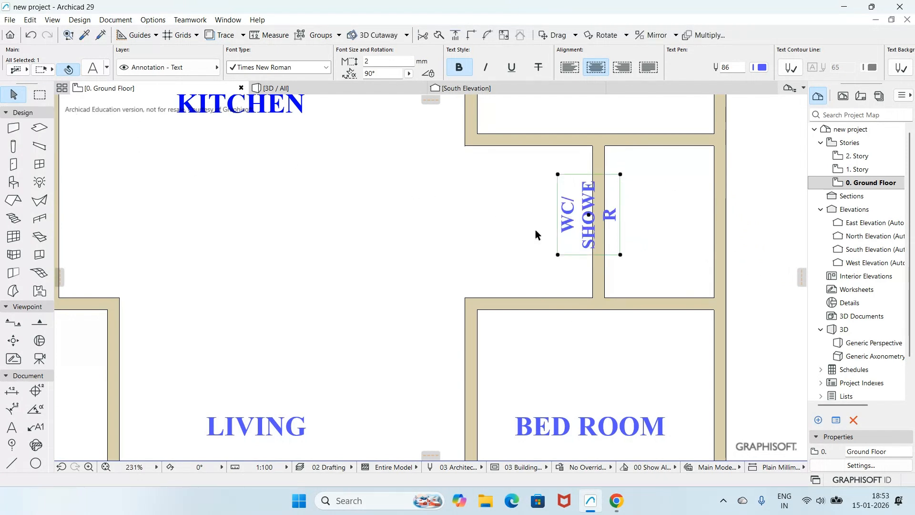
pyautogui.click(590, 214)
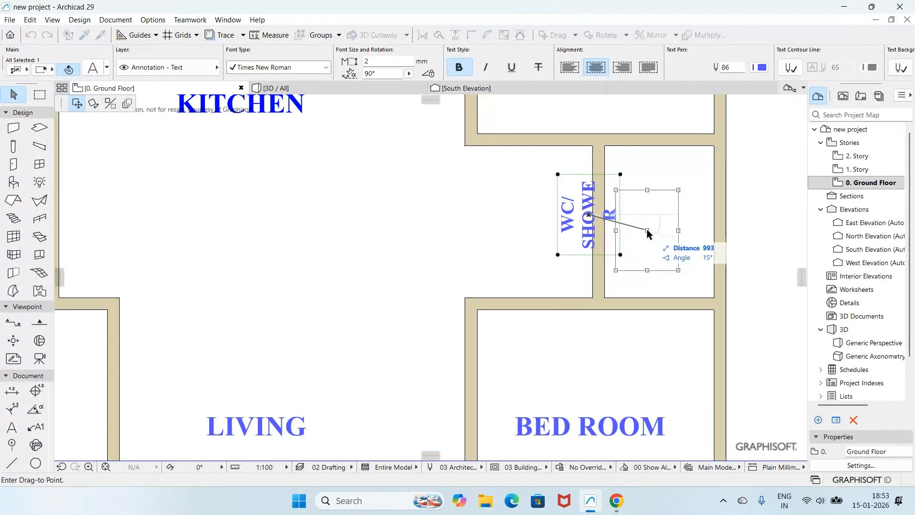
pyautogui.click(651, 238)
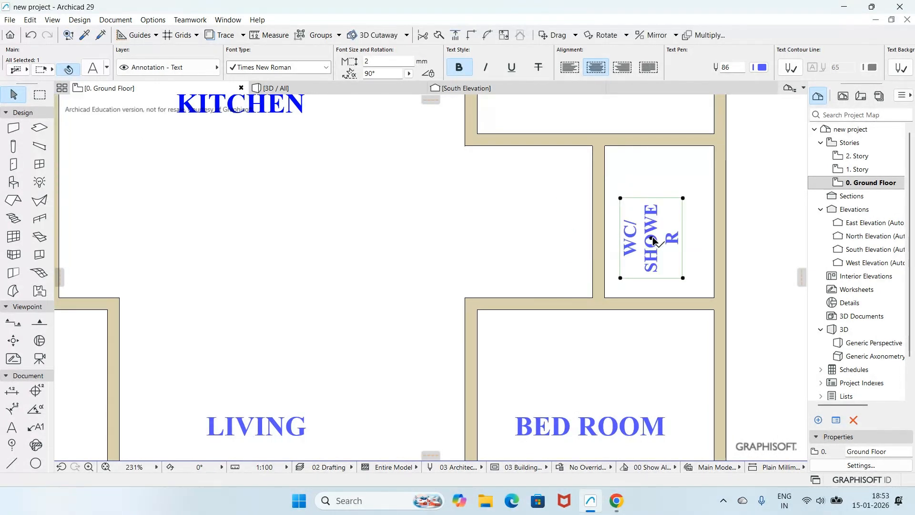
# - Stretch the WC/SHOWER text block northward so the label fits on one line, and move it to the middle of the small room
pyautogui.click(683, 197)
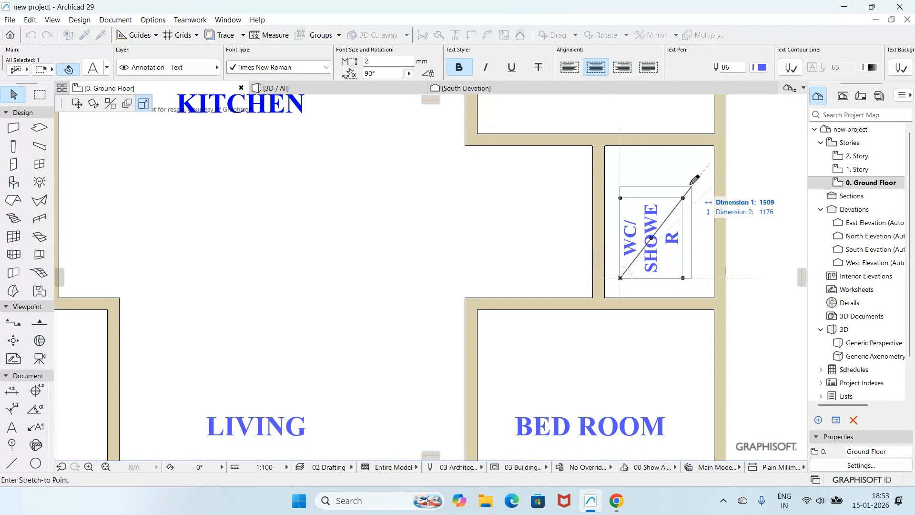
pyautogui.click(705, 148)
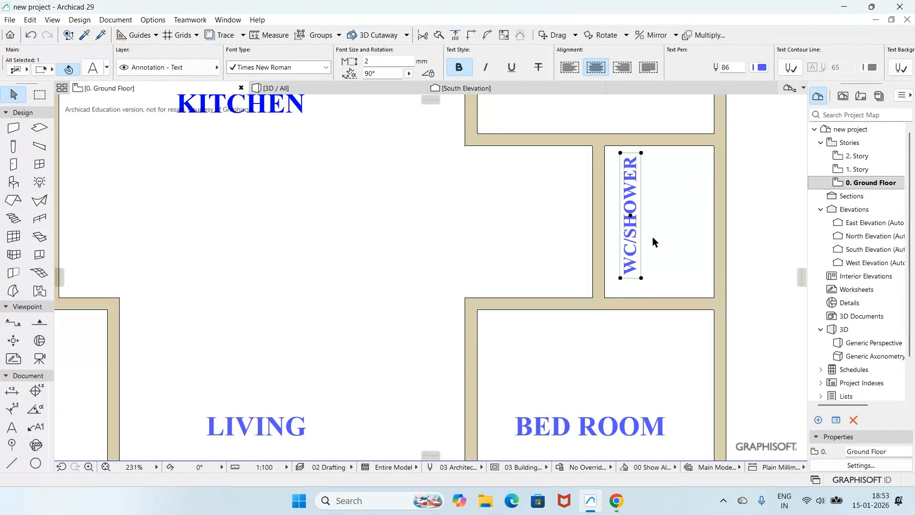
pyautogui.click(632, 218)
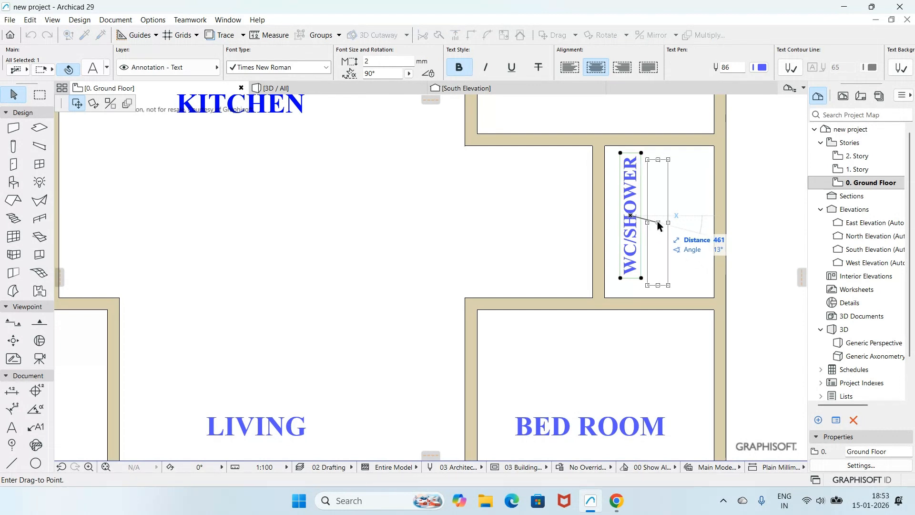
pyautogui.click(656, 221)
pyautogui.scroll(3, 514, 220)
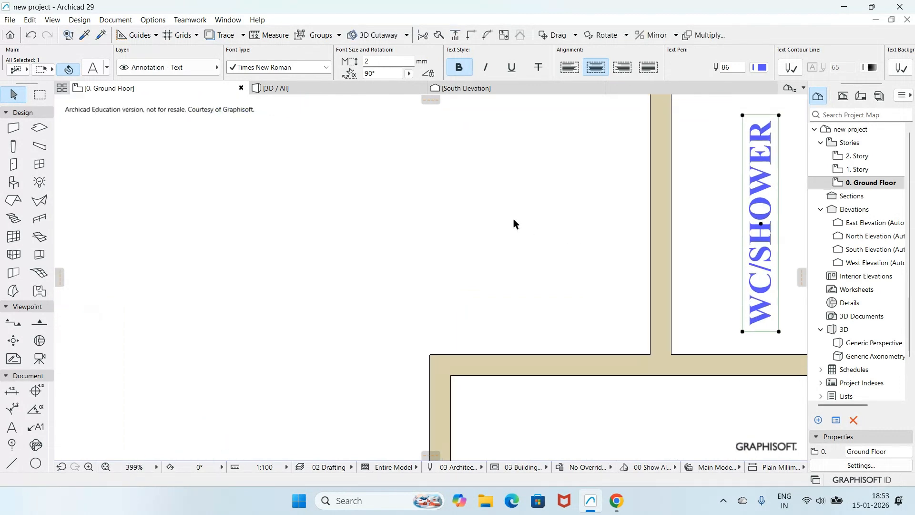
pyautogui.scroll(-6, 514, 222)
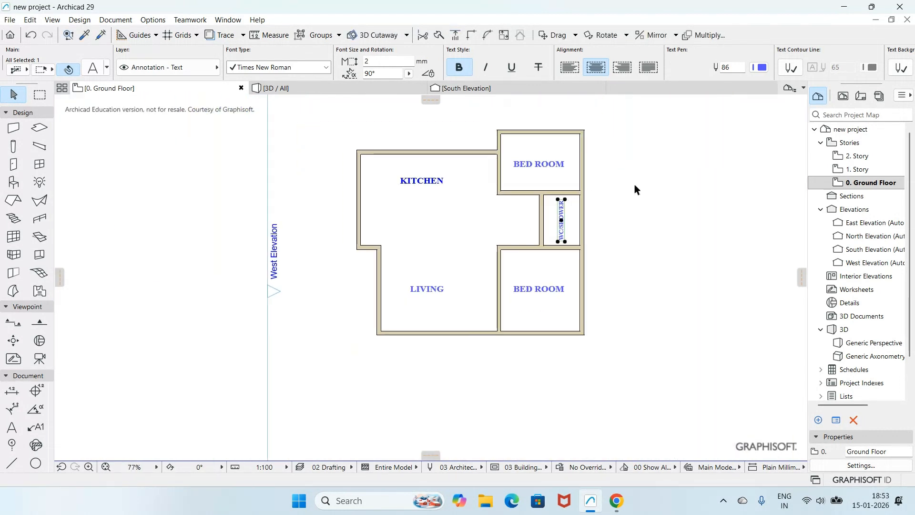
pyautogui.scroll(1, 634, 185)
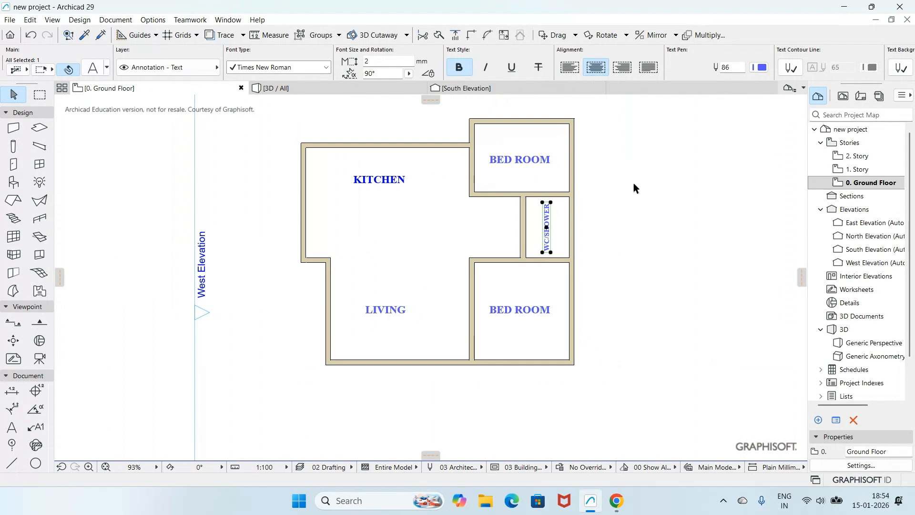
pyautogui.click(633, 184)
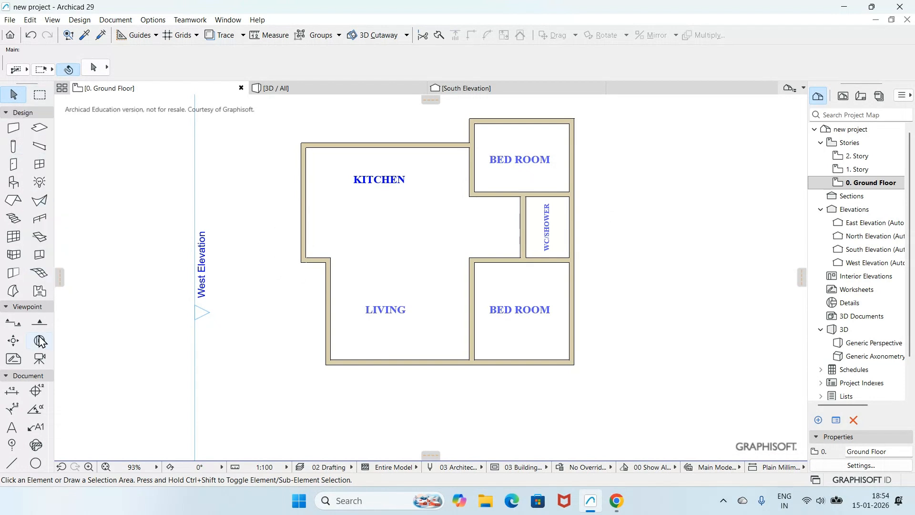
# - Place a text block reading LIVING outside the building, east of the WC/SHOWER room
pyautogui.click(12, 427)
pyautogui.click(607, 210)
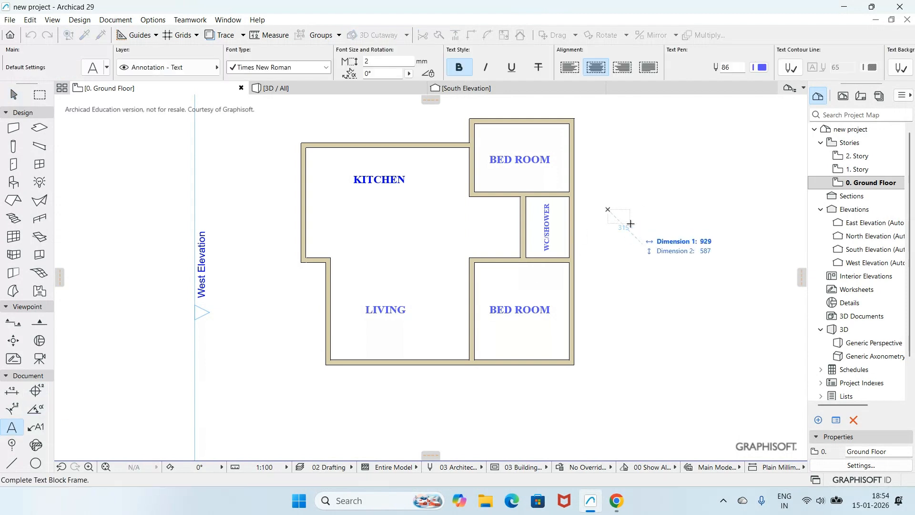
pyautogui.click(685, 222)
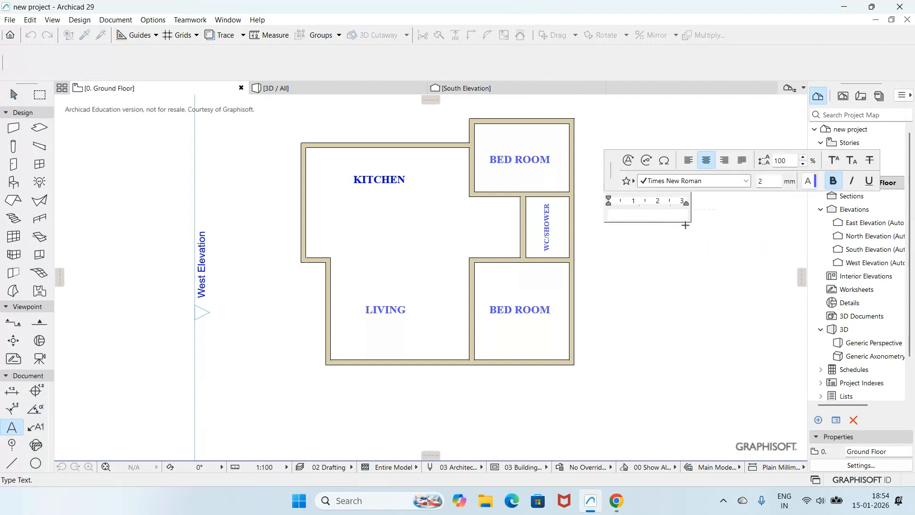
pyautogui.write('LIVING')
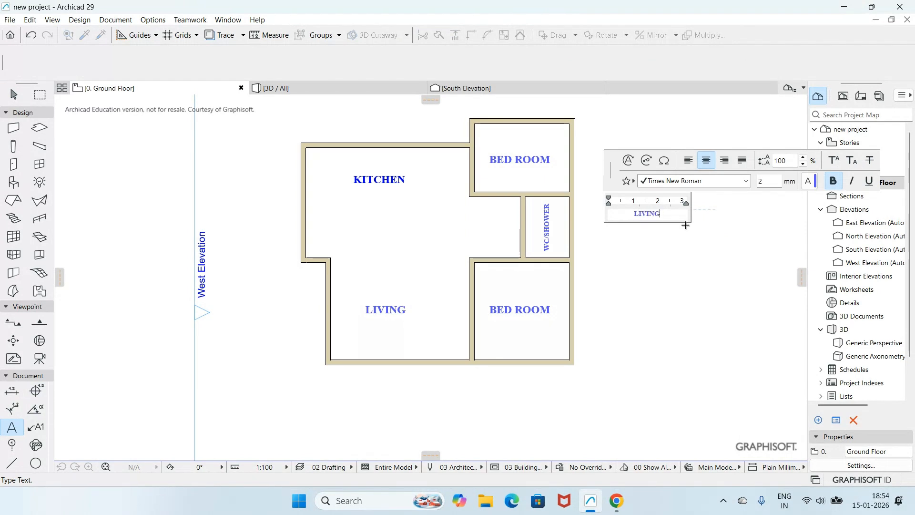
pyautogui.click(677, 268)
pyautogui.scroll(3, 654, 250)
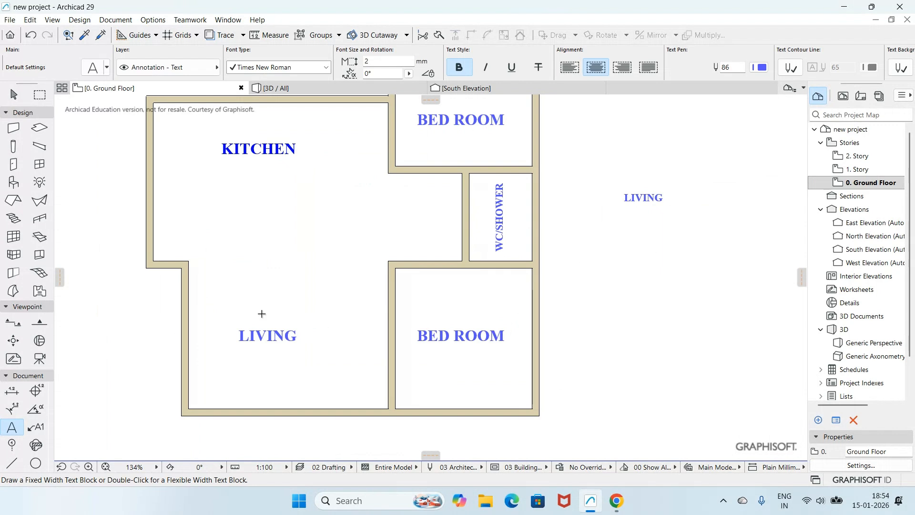
pyautogui.press('Escape')
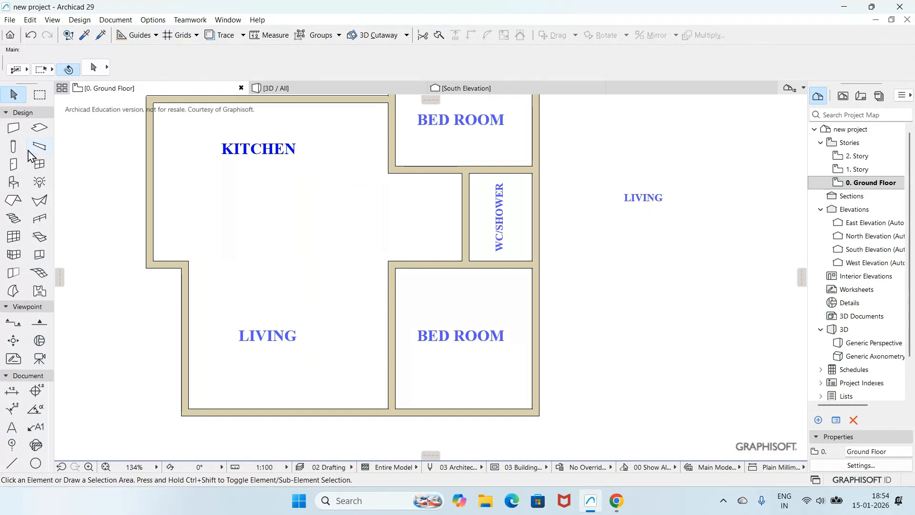
# - Try mirroring the LIVING label outside the building about the west edge of its text block, and undo the mirror
pyautogui.click(648, 201)
pyautogui.rightClick(646, 201)
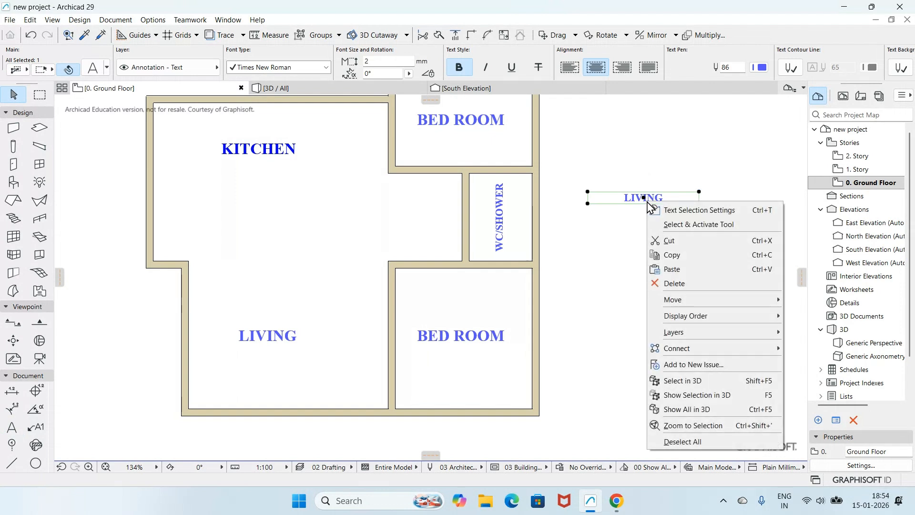
pyautogui.moveTo(684, 303)
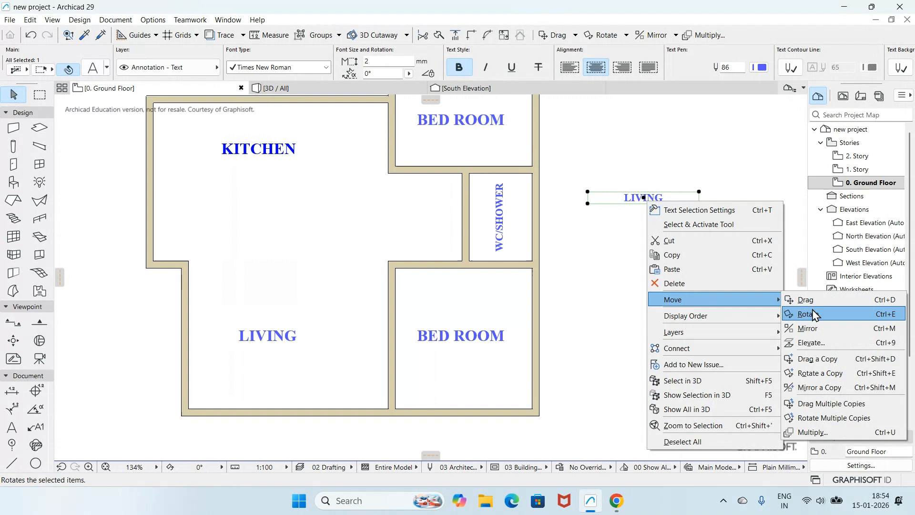
pyautogui.click(809, 329)
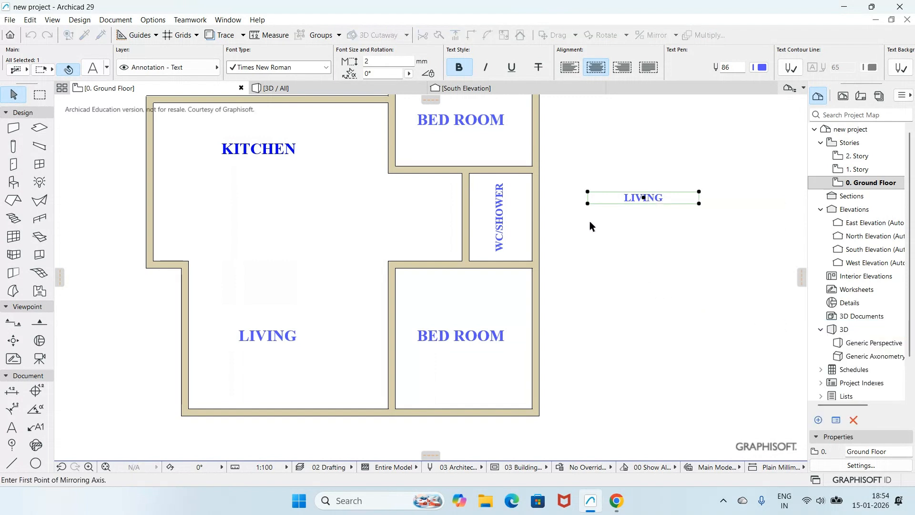
pyautogui.click(587, 192)
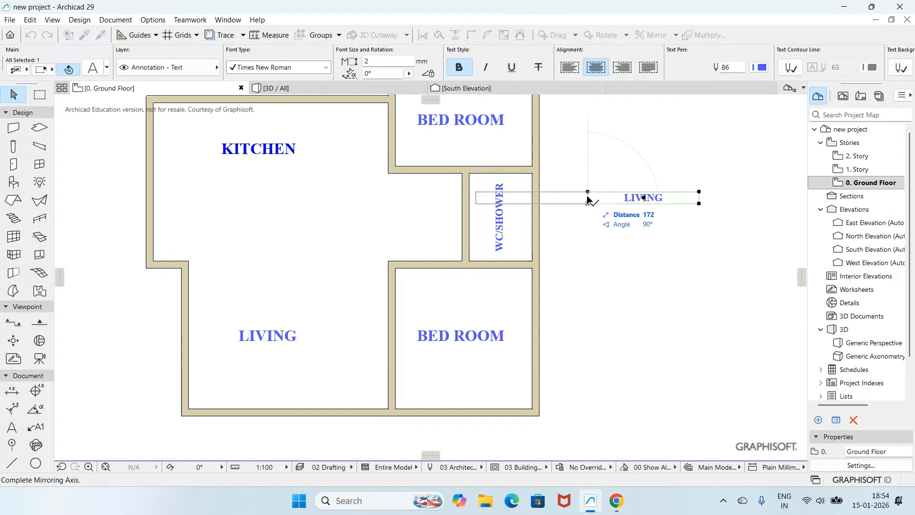
pyautogui.click(587, 197)
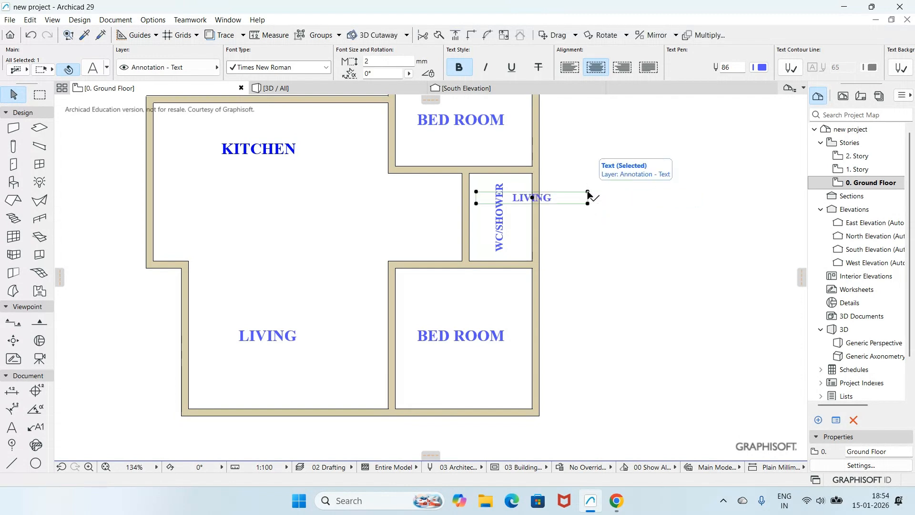
pyautogui.click(655, 147)
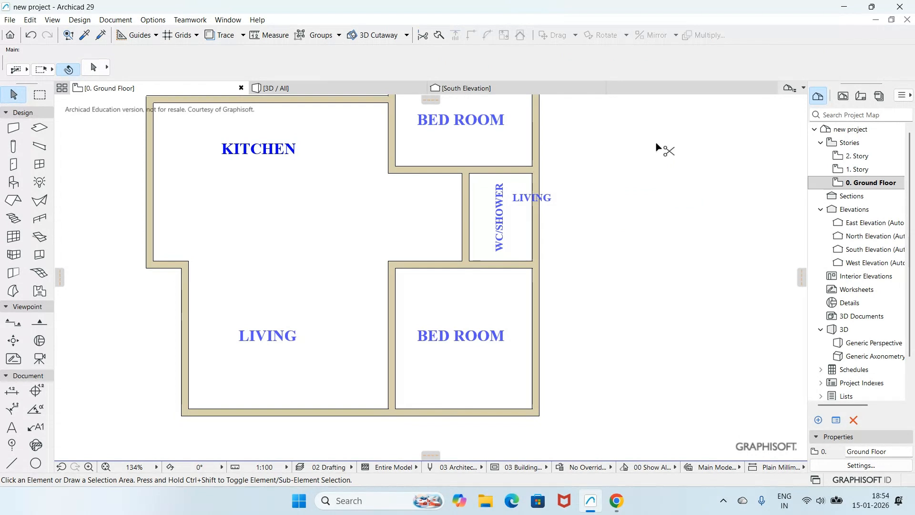
pyautogui.hotkey('ctrl', 'z')
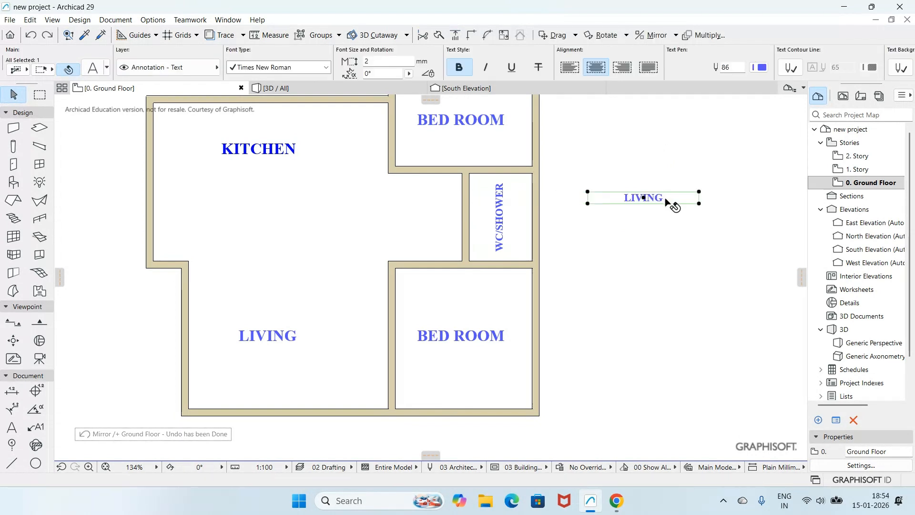
# - Try making a mirrored copy of the outside LIVING label about its text block's west edge, and undo the copy
pyautogui.rightClick(665, 202)
pyautogui.moveTo(687, 304)
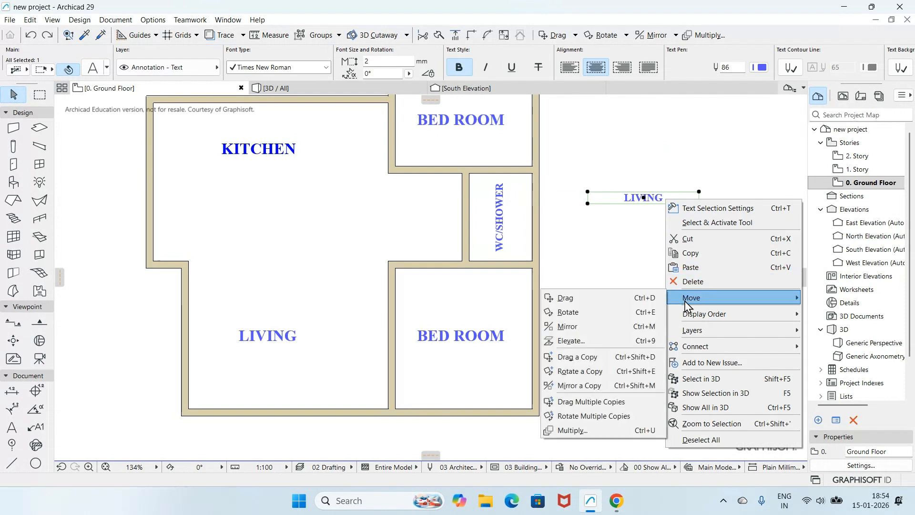
pyautogui.click(587, 390)
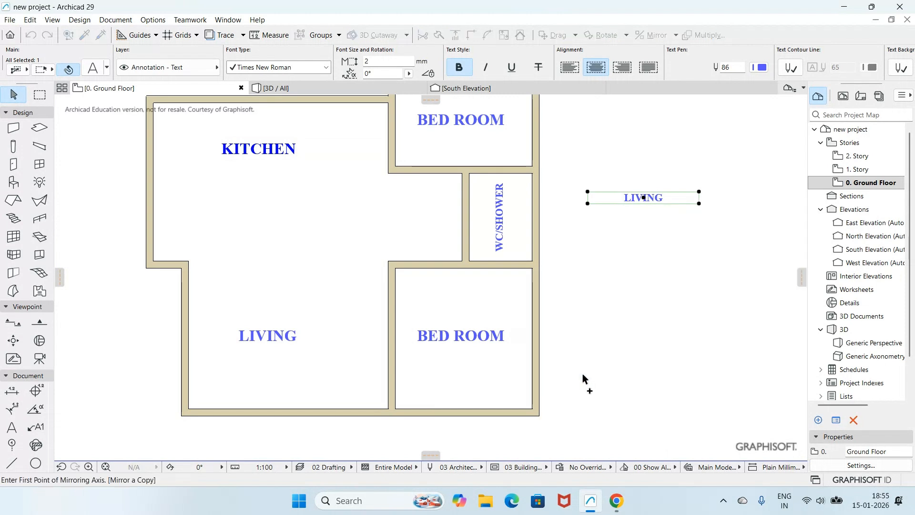
pyautogui.click(587, 203)
pyautogui.click(588, 192)
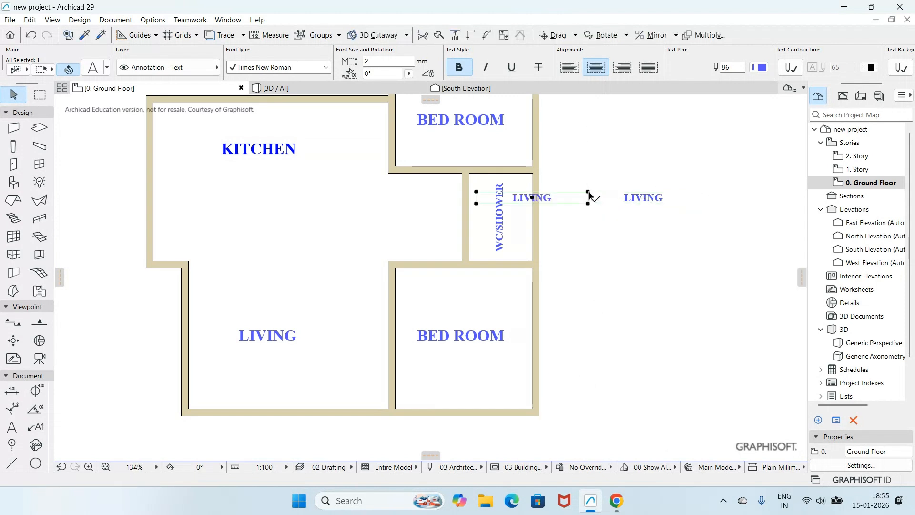
pyautogui.click(656, 154)
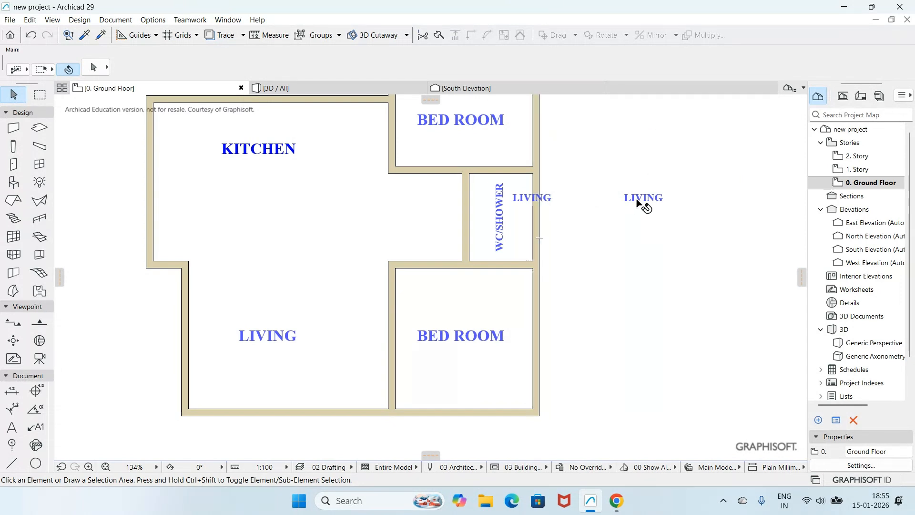
pyautogui.hotkey('ctrl', 'z')
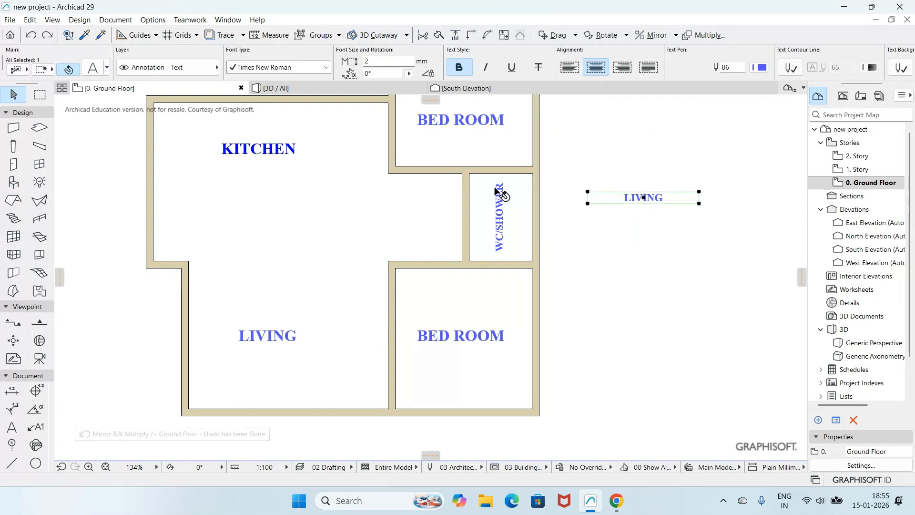
# - Create a copy of the outside LIVING label rotated 45° counterclockwise about the lower-left corner of its text block
pyautogui.rightClick(629, 201)
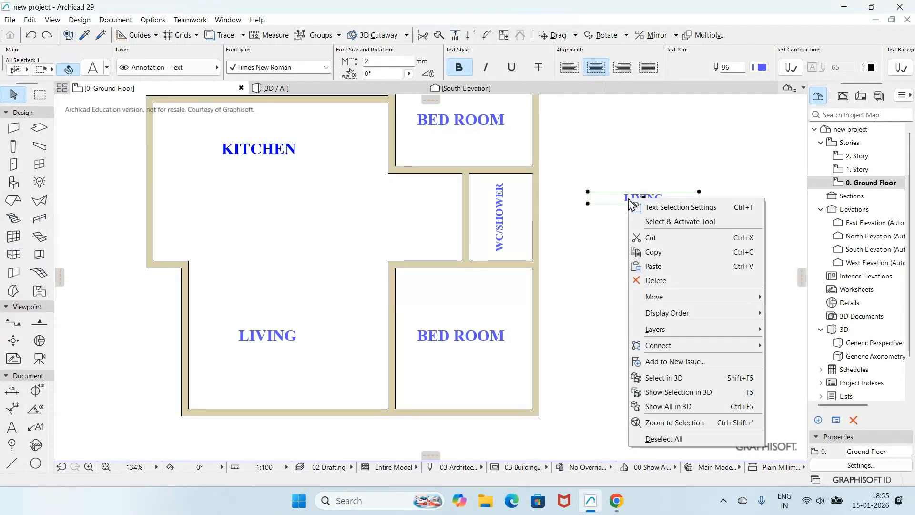
pyautogui.moveTo(651, 301)
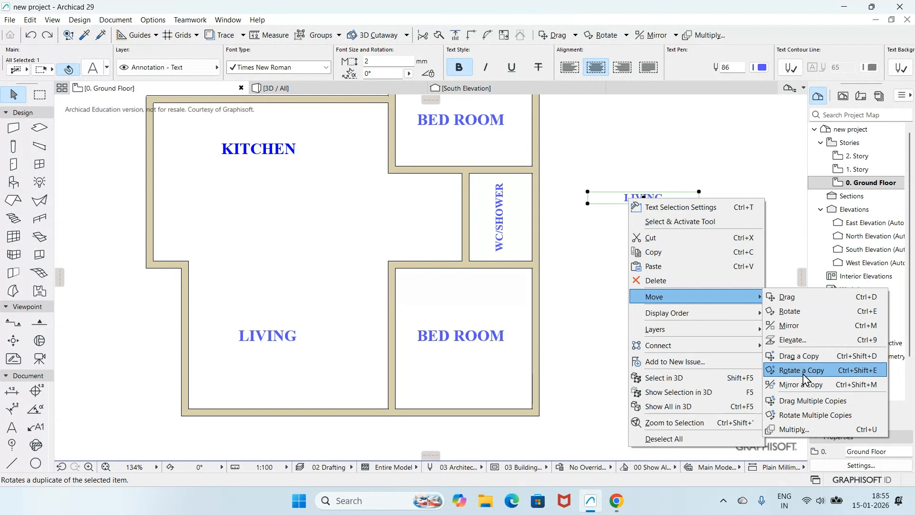
pyautogui.click(802, 371)
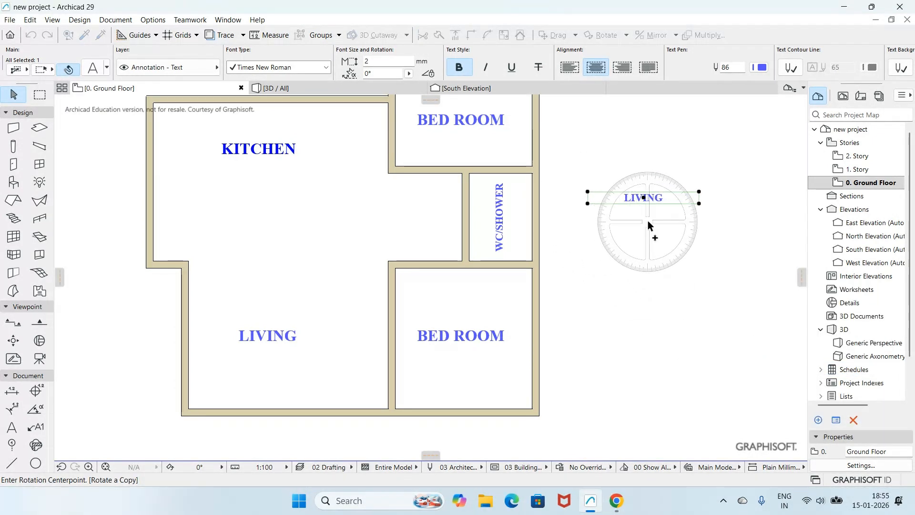
pyautogui.click(588, 204)
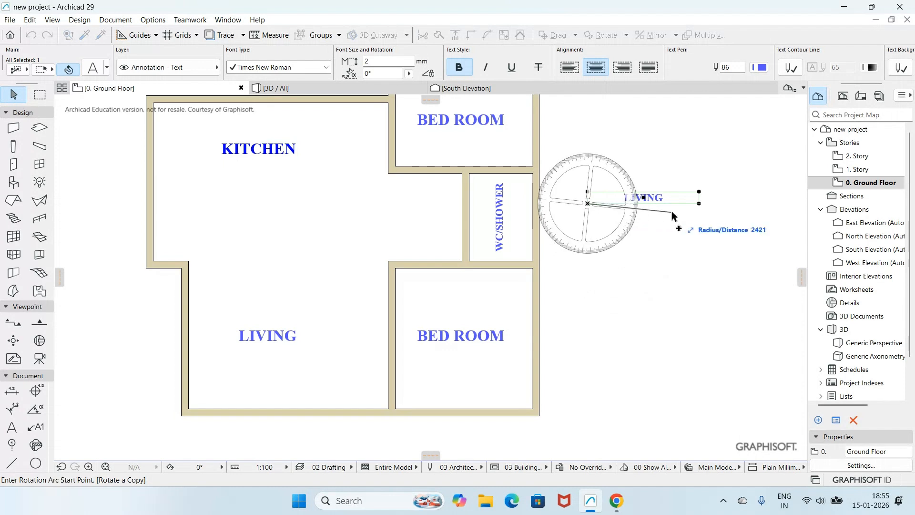
pyautogui.click(698, 204)
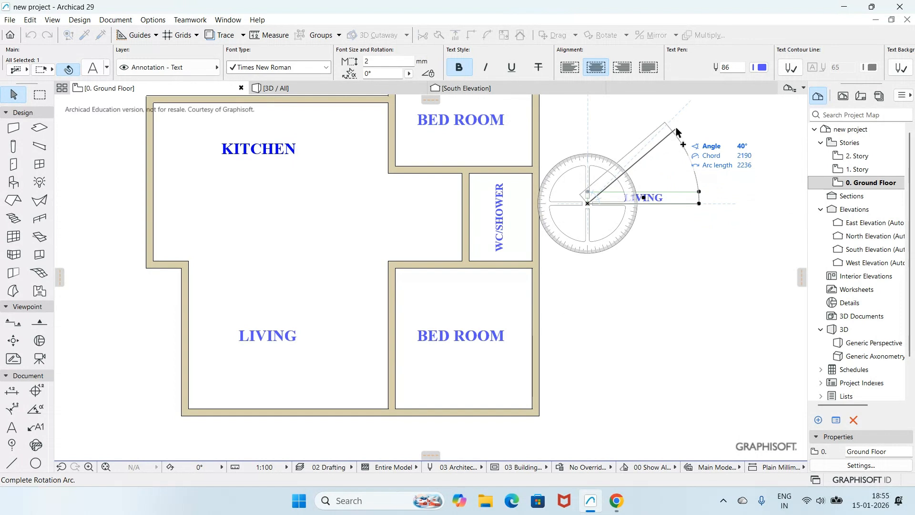
pyautogui.write('4')
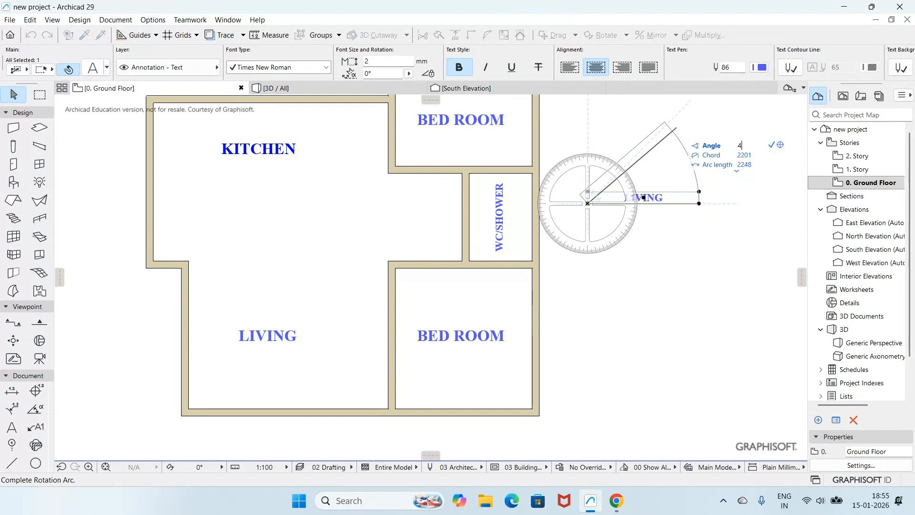
pyautogui.write('5')
pyautogui.press('Return')
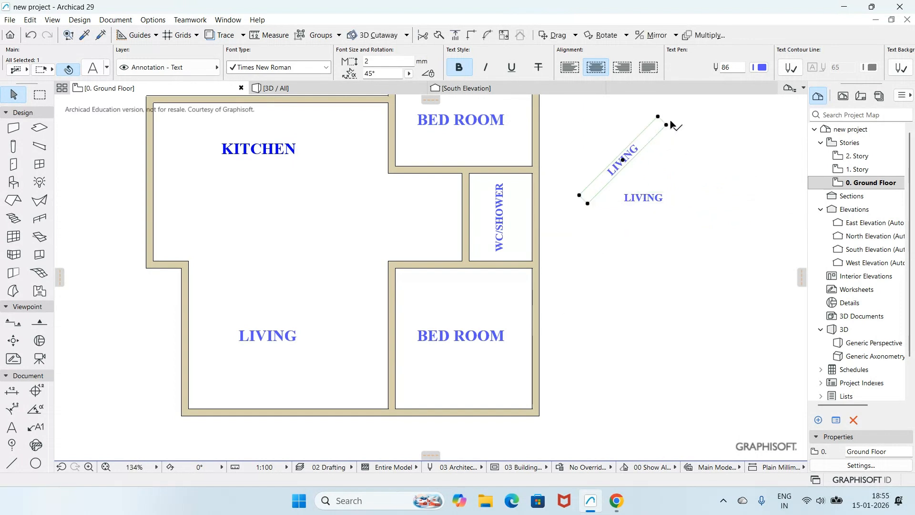
pyautogui.click(690, 124)
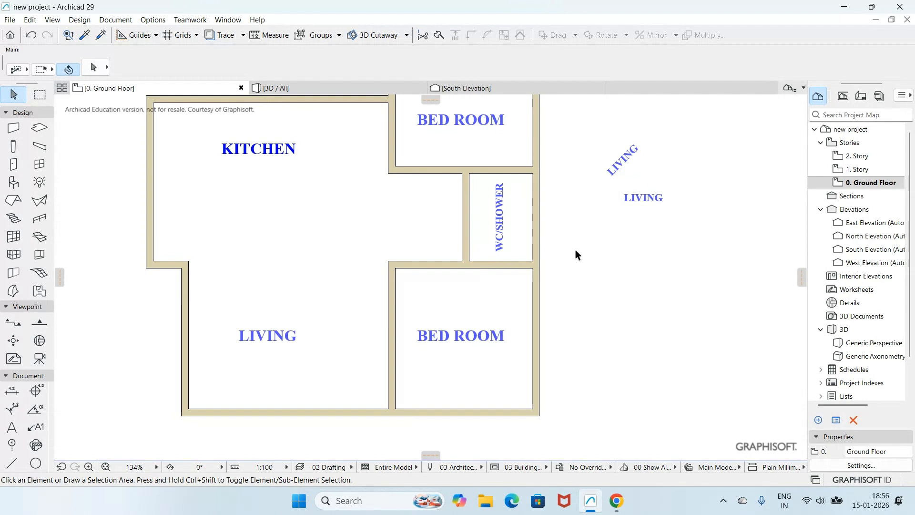
pyautogui.moveTo(615, 502)
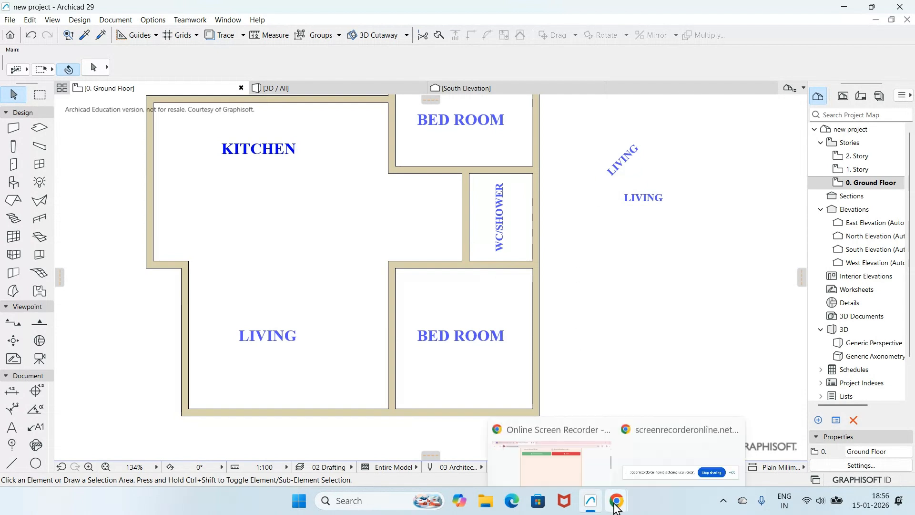